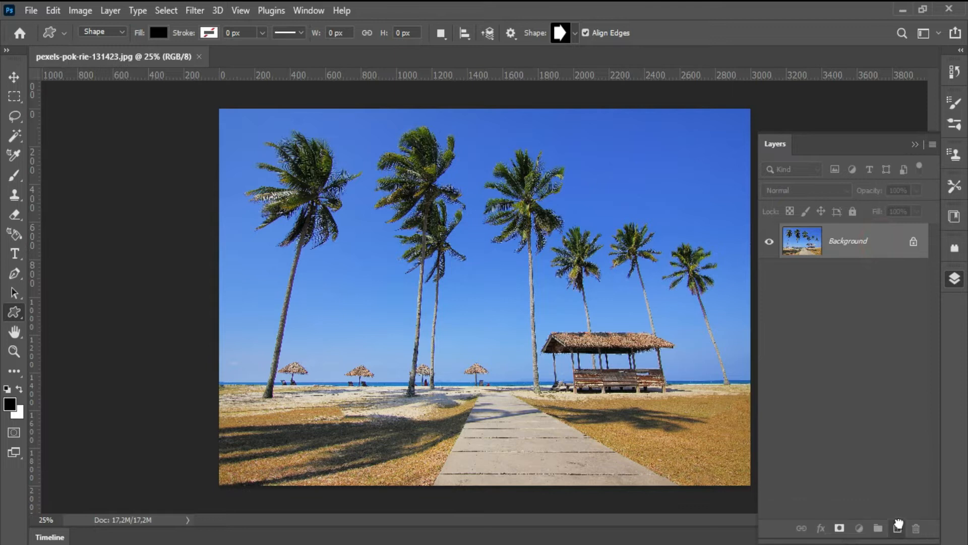
Start Sky Replacement on the beach photo and choose the pink-orange streaked sunset sky from the Spectacular group
click(53, 10)
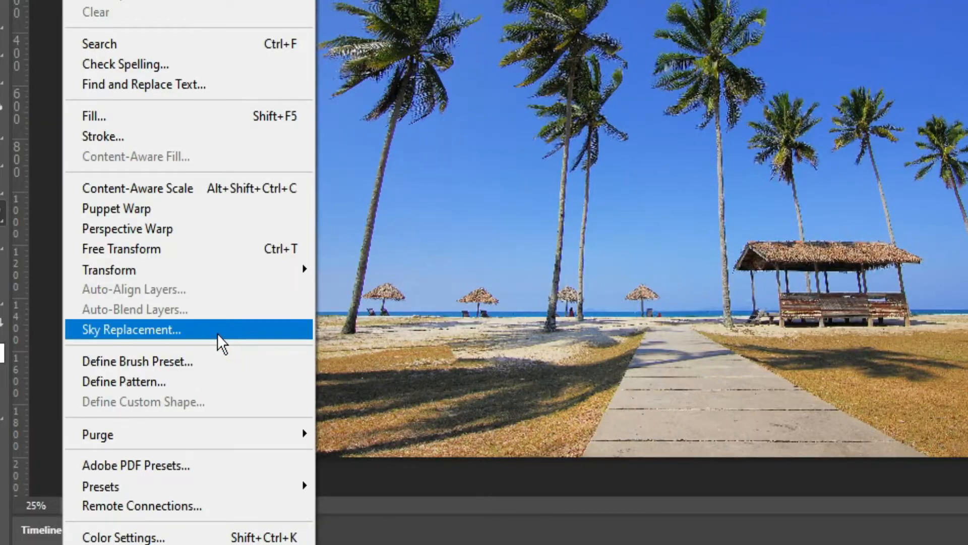
click(218, 335)
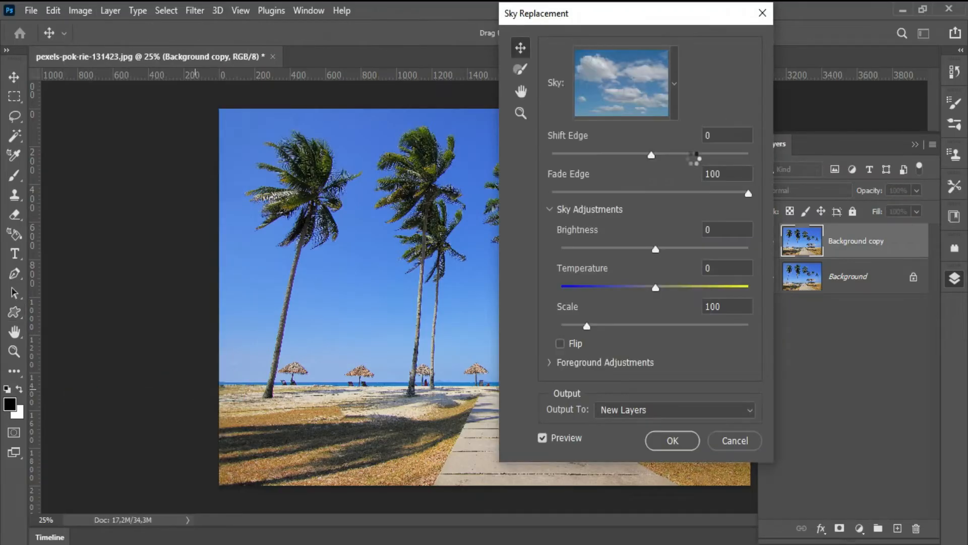
click(674, 83)
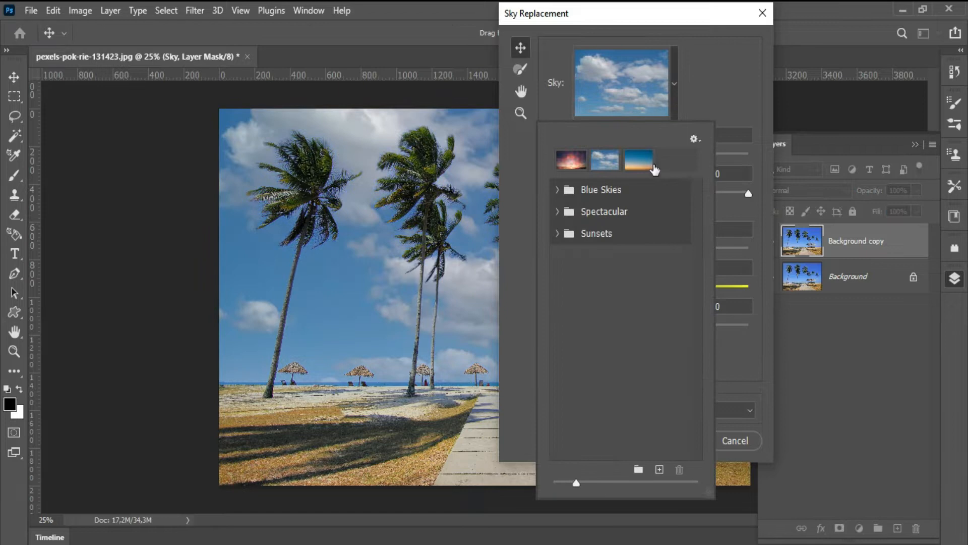
click(572, 158)
click(557, 189)
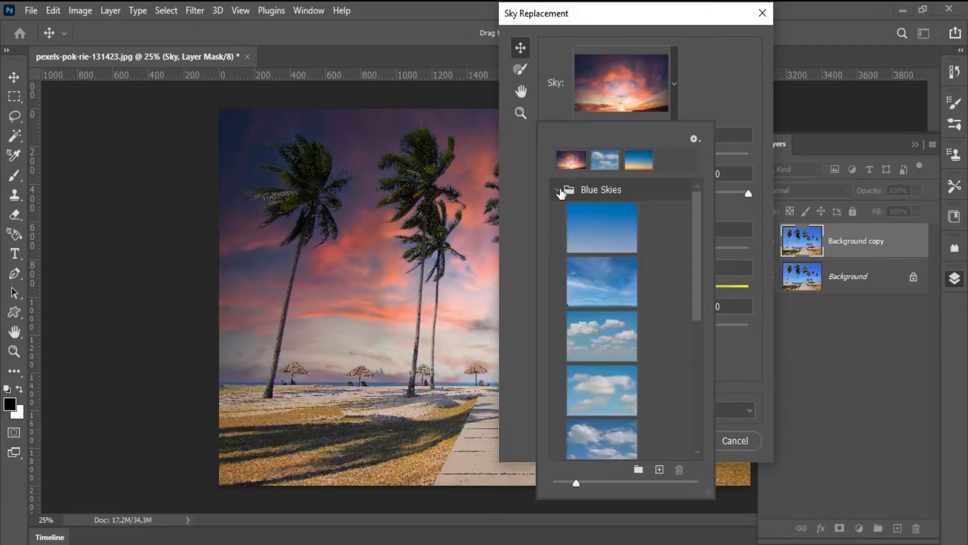
click(558, 189)
click(558, 211)
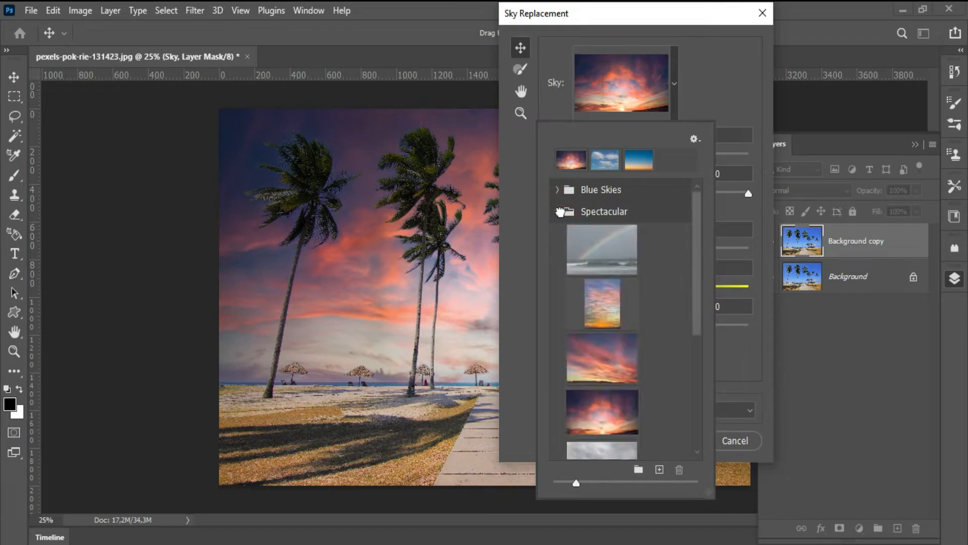
click(600, 356)
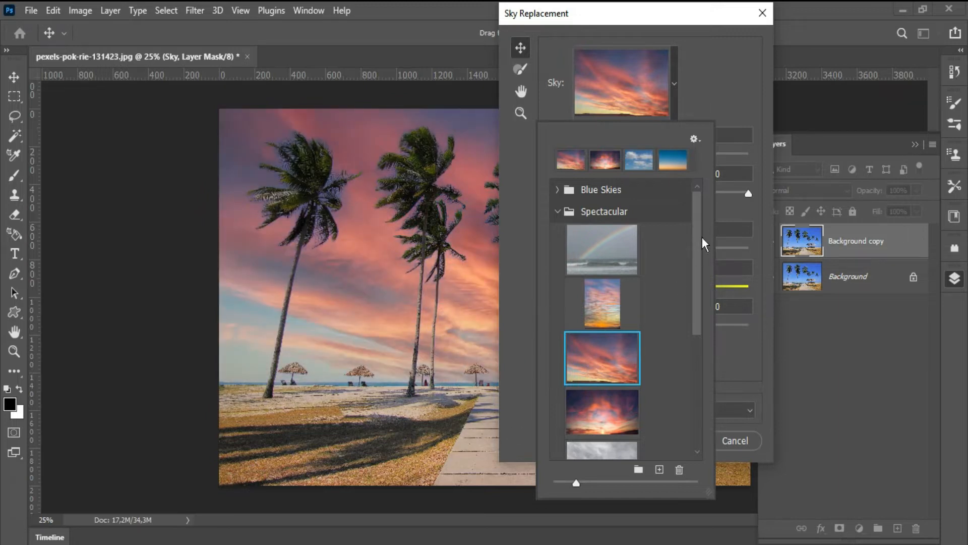
click(556, 211)
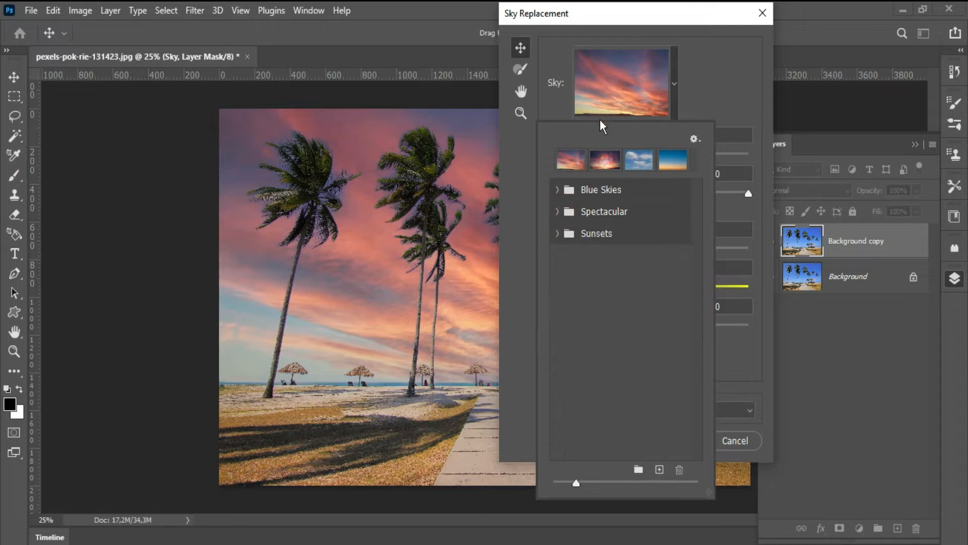
click(736, 88)
drag(674, 16, 790, 11)
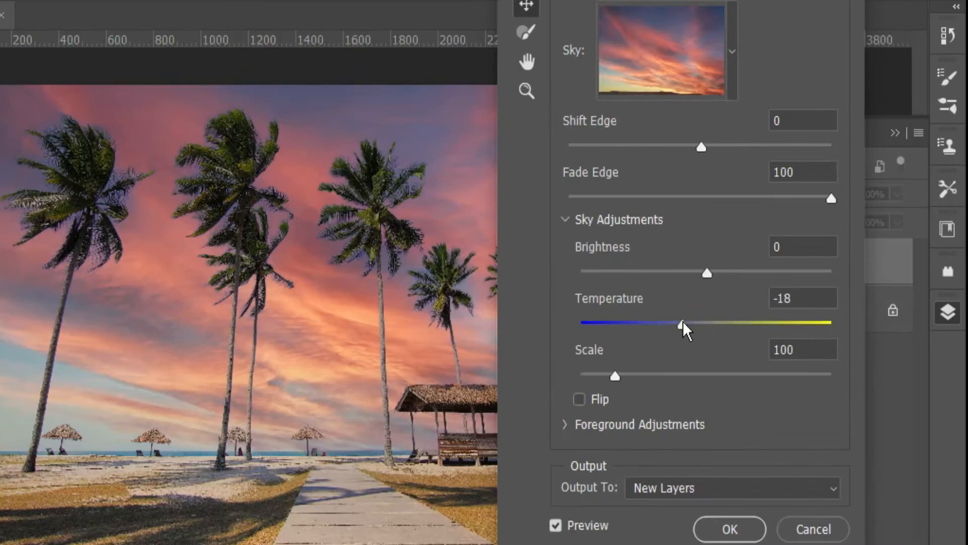
Set the replacement sky's Temperature to 41, Scale to 160 and Shift Edge to 42, and output it to new layers
drag(707, 333, 757, 325)
drag(615, 376, 659, 357)
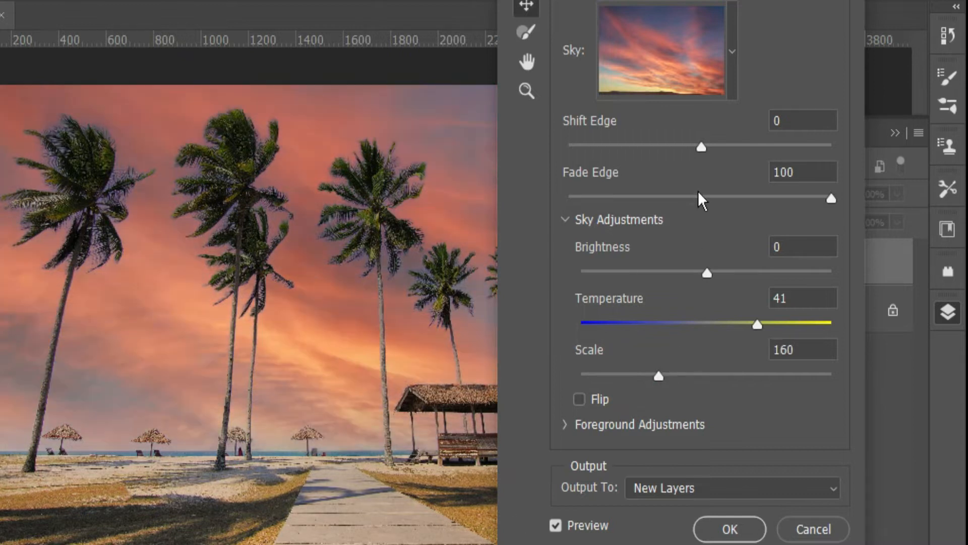
drag(729, 151, 755, 146)
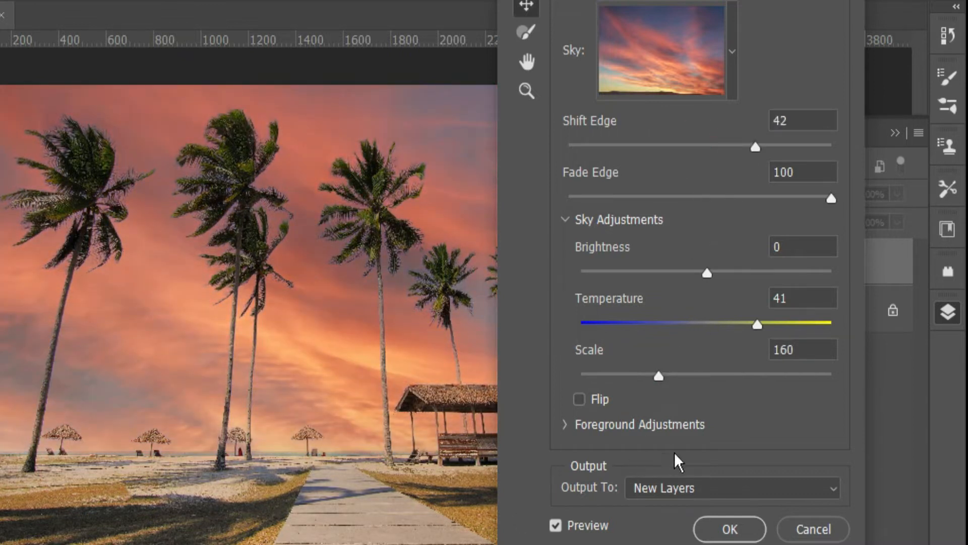
click(723, 529)
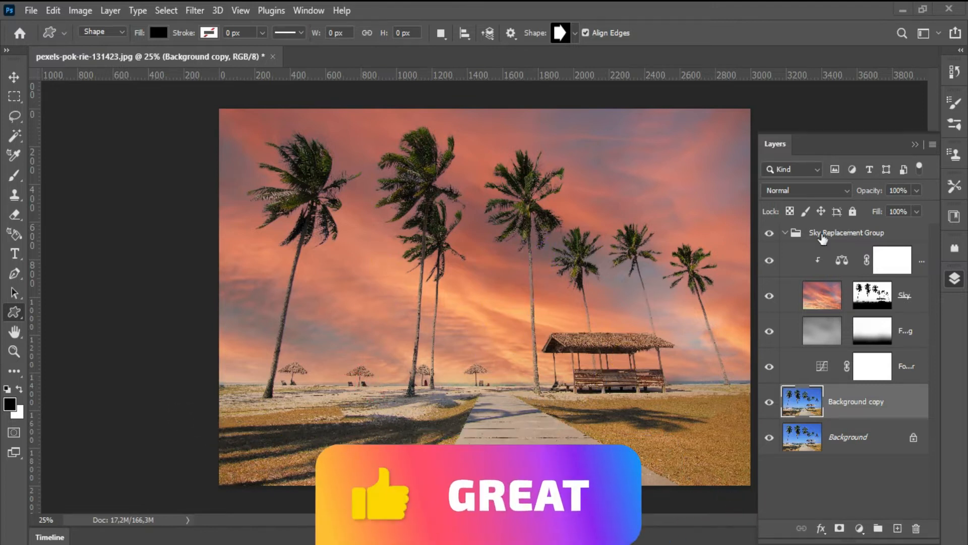
Compare the collapsed Sky Replacement Group with the original photo, and stamp all visible layers into a new layer above the group
click(785, 232)
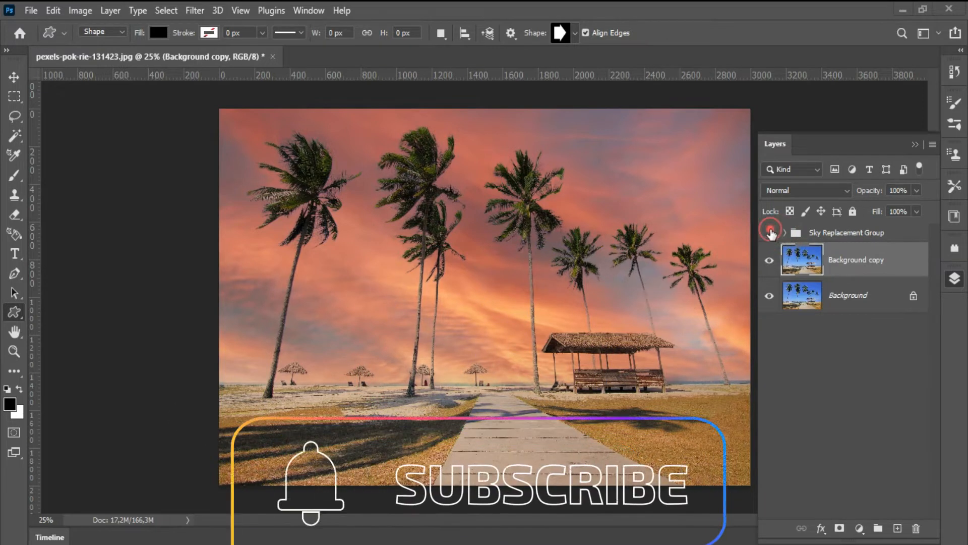
click(769, 233)
click(769, 232)
click(903, 232)
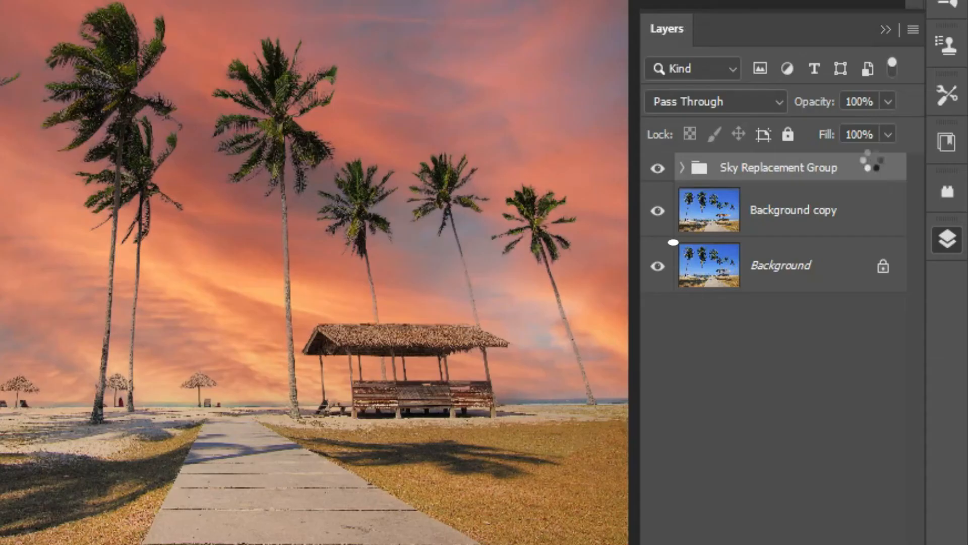
key(ctrl+shift+alt+e)
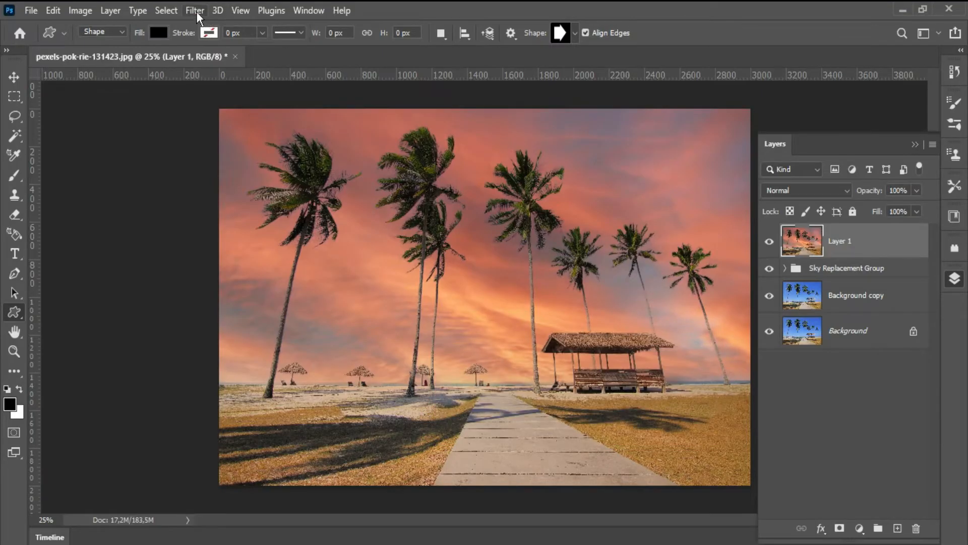
With the Camera Raw Filter, set Temp +6, Tint +14, Exposure -0.25, Highlights -57, Shadows +14, Whites +35, Vibrance +32 and Saturation -8
click(194, 10)
click(231, 123)
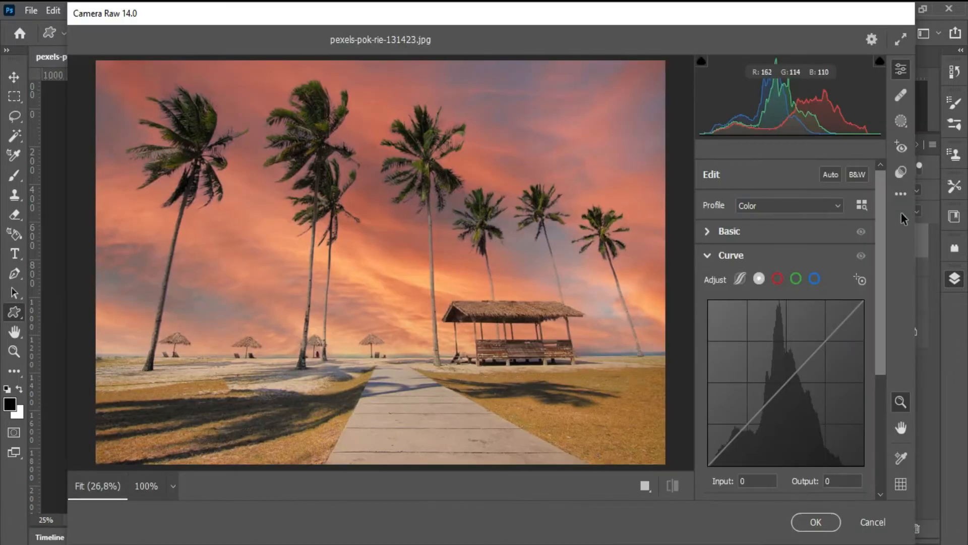
click(708, 232)
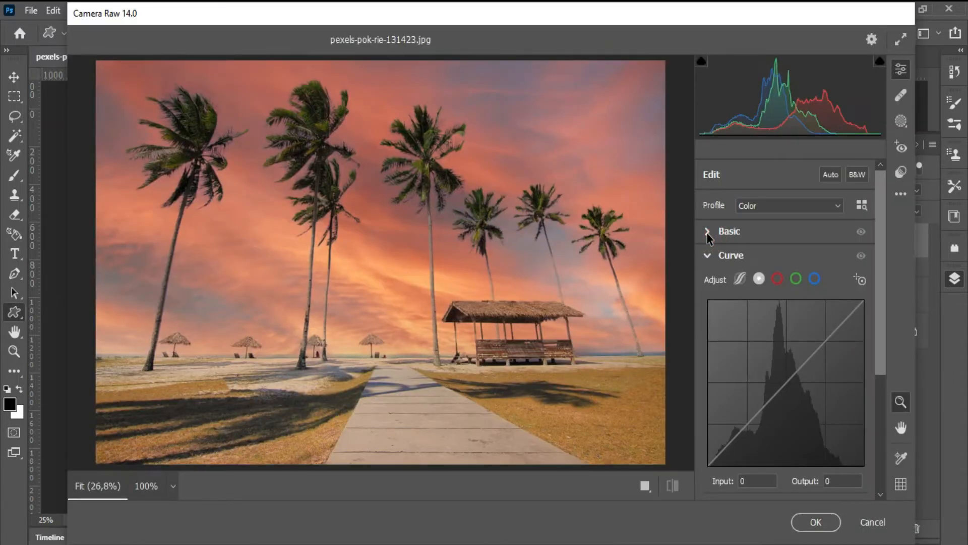
mouse_move(793, 235)
mouse_down()
mouse_move(810, 235)
mouse_move(789, 234)
mouse_move(797, 236)
mouse_up()
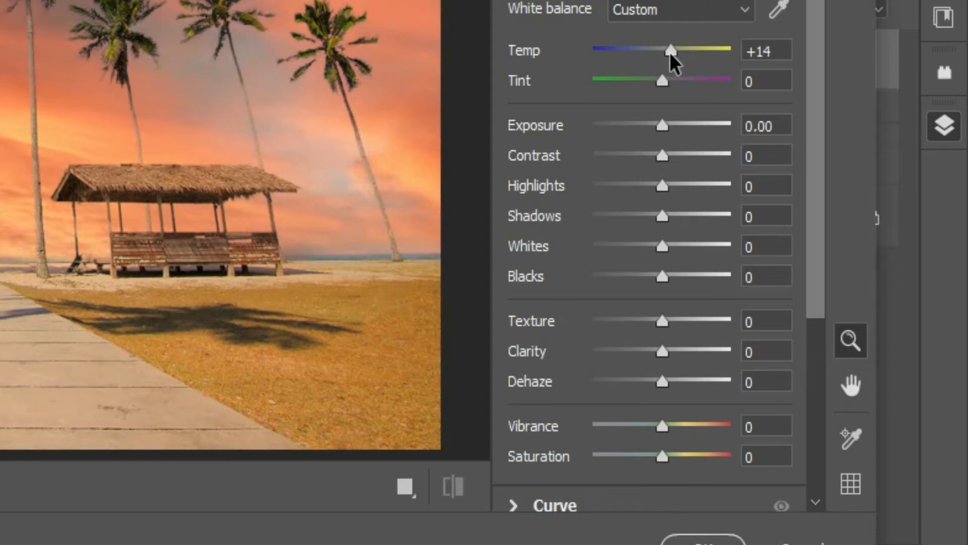
drag(661, 78, 665, 50)
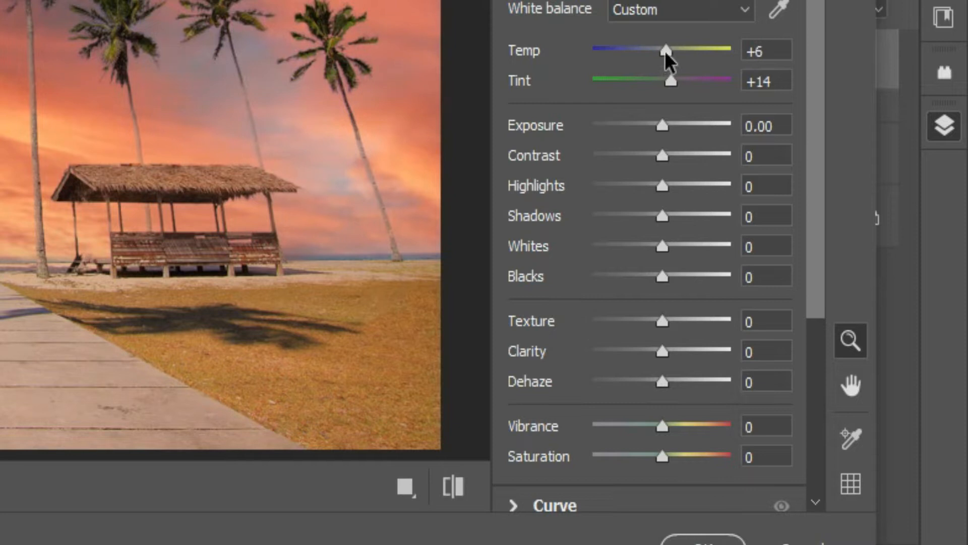
drag(661, 122, 657, 122)
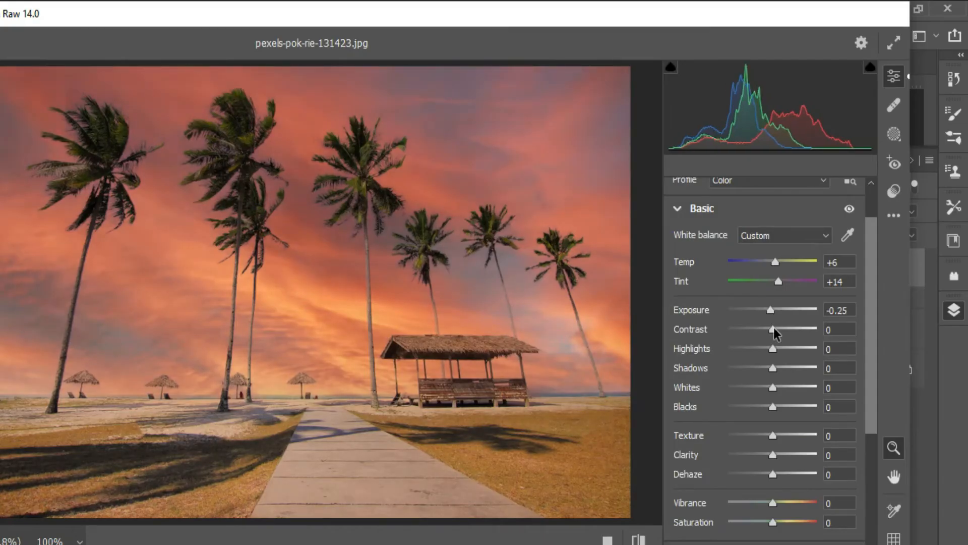
drag(756, 349, 836, 410)
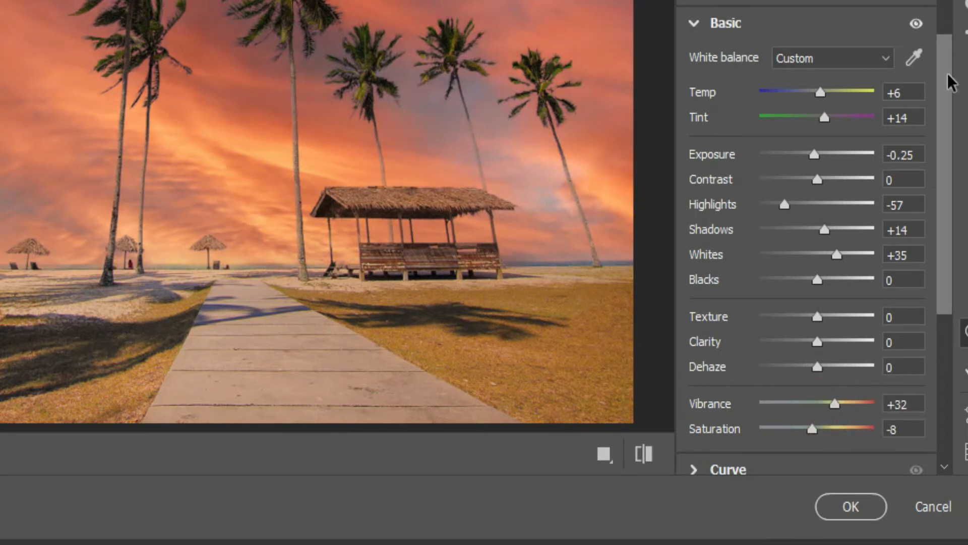
Set the Color Mixer hues to Reds +55, Oranges -48, Yellows +17, Greens +93, Purples -33 and Magentas +46
drag(948, 81, 940, 252)
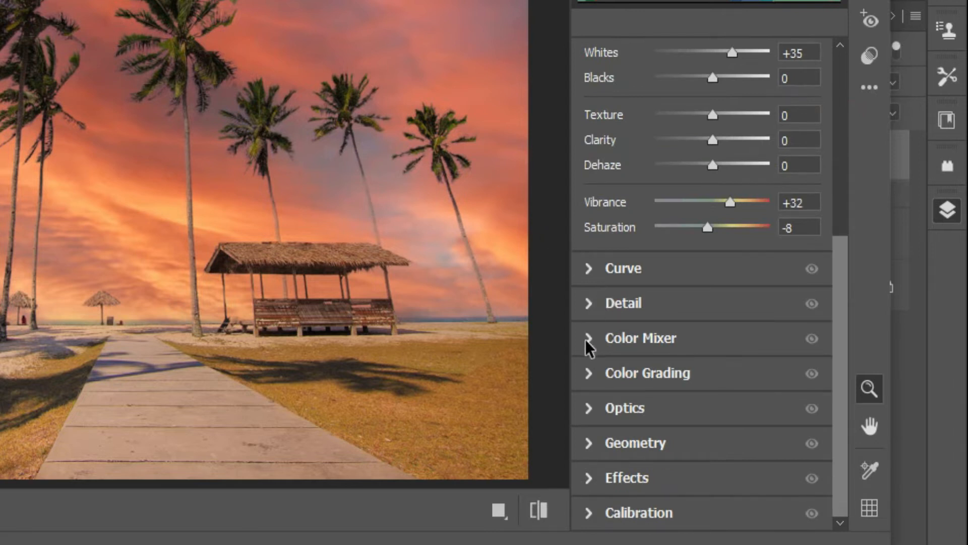
click(588, 338)
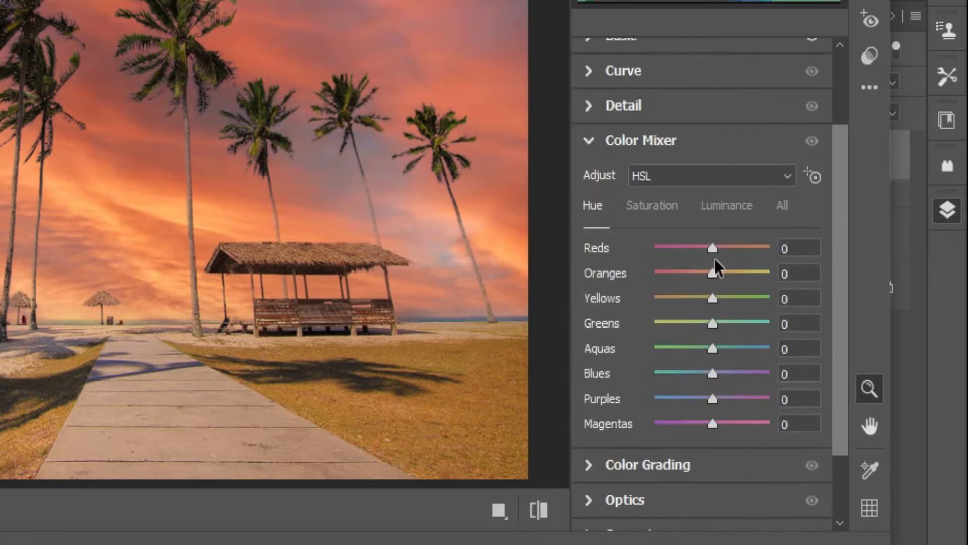
drag(715, 250, 744, 253)
click(713, 274)
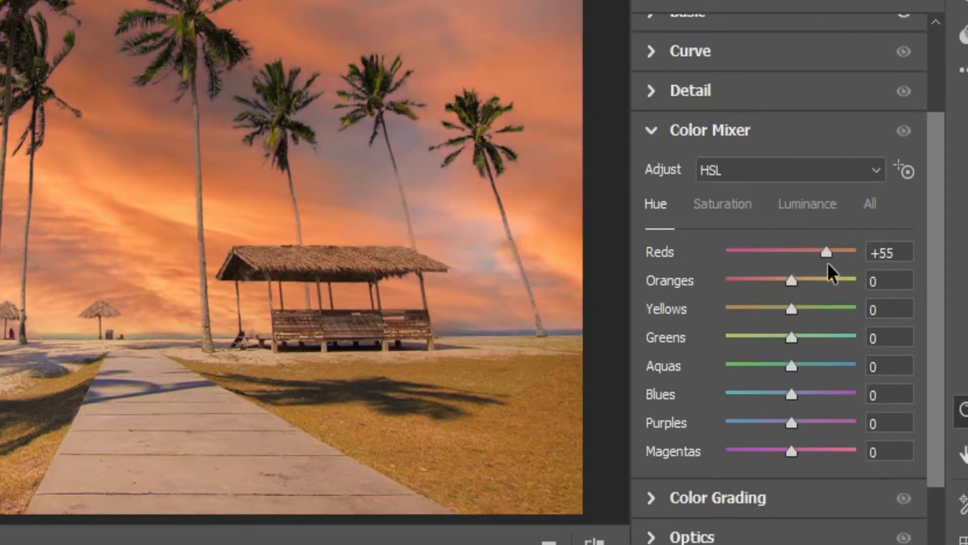
drag(817, 285, 770, 281)
mouse_move(794, 316)
mouse_down()
mouse_move(810, 307)
mouse_move(770, 308)
mouse_move(801, 306)
mouse_up()
drag(800, 340, 756, 337)
drag(855, 334, 851, 336)
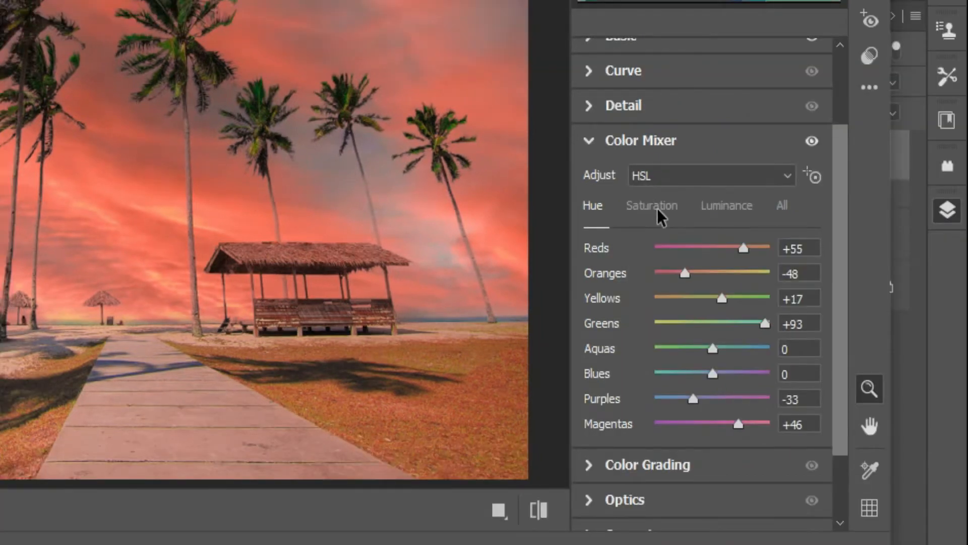
Adjust the Color Mixer saturation, and set its luminance to Reds +6, Oranges +12 and Yellows +50
click(726, 209)
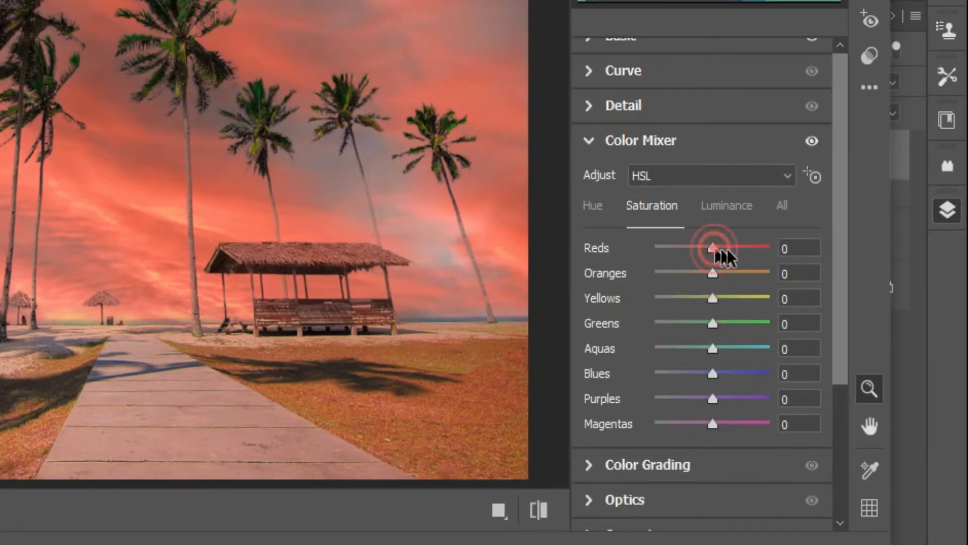
drag(725, 256, 747, 268)
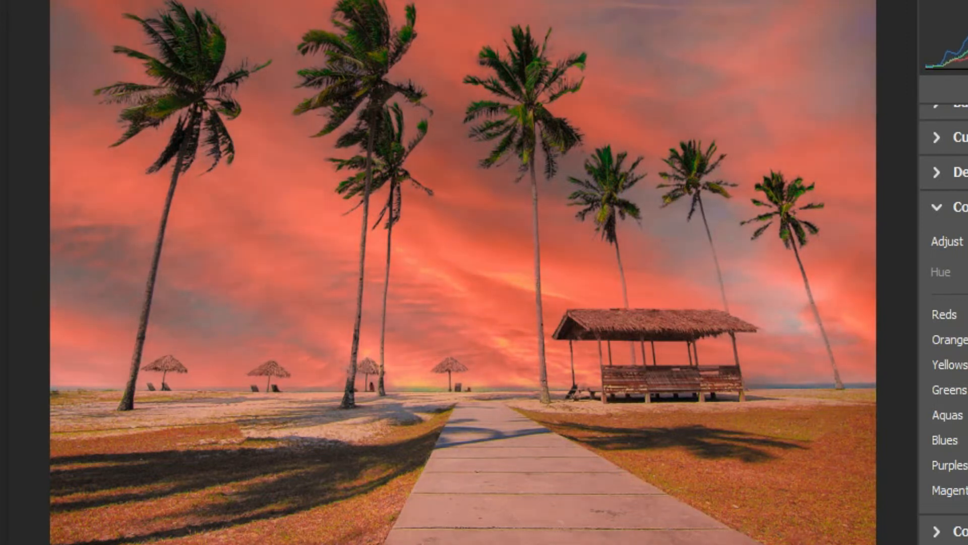
drag(712, 298, 740, 326)
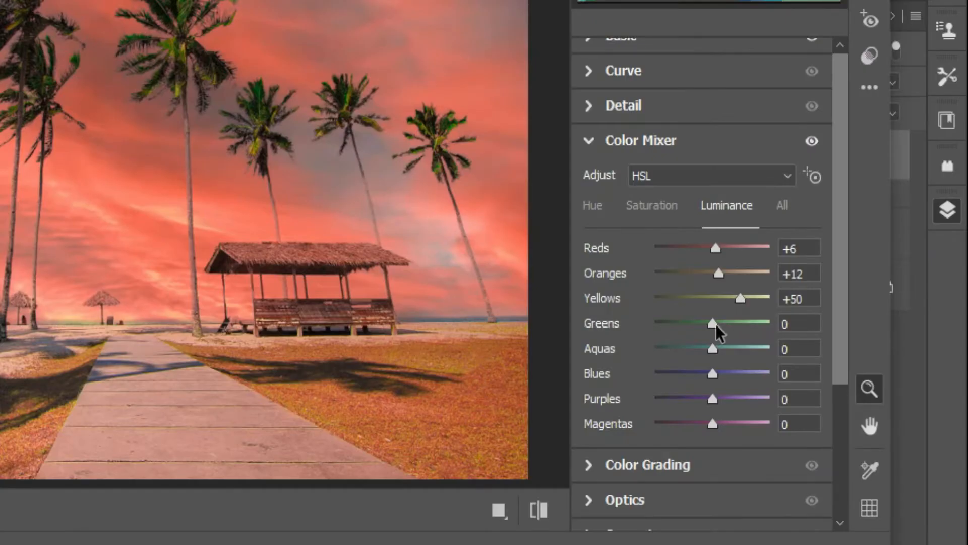
click(589, 150)
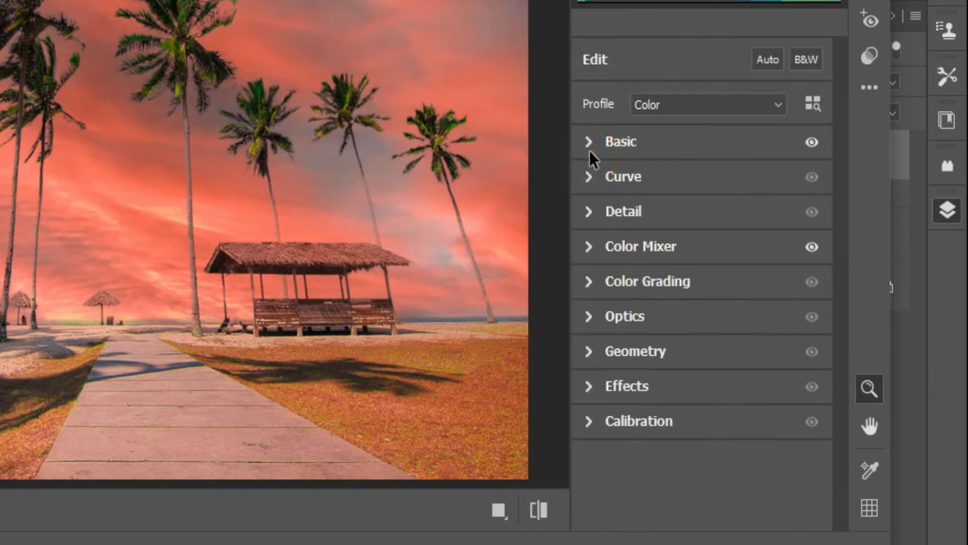
Color grade with slightly darkened yellow midtones (hue 62, saturation 33), faintly blue shadows and darkened cyan highlights, with Blending at 53
click(588, 281)
mouse_move(702, 201)
mouse_down()
mouse_move(715, 190)
mouse_move(696, 196)
mouse_move(709, 186)
mouse_up()
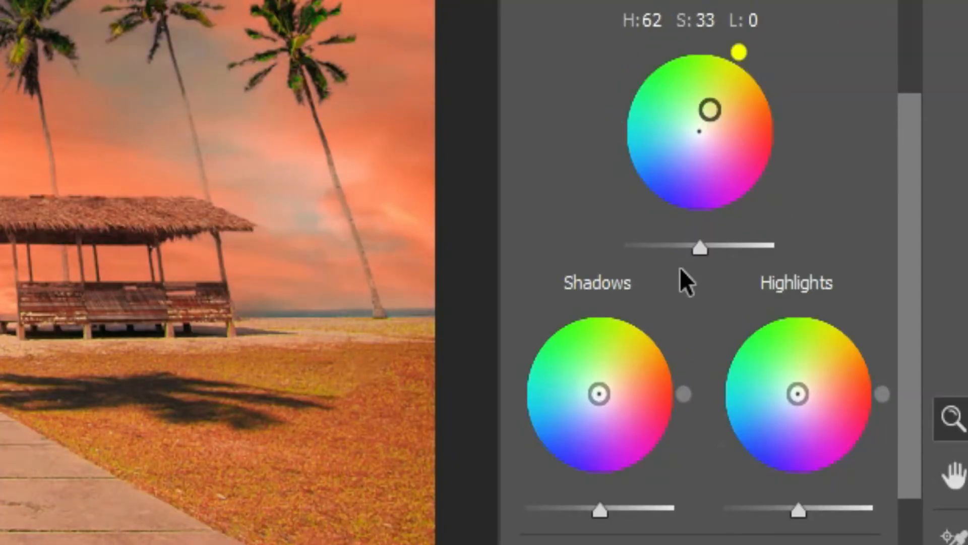
drag(699, 247, 688, 247)
mouse_move(599, 394)
mouse_down()
mouse_move(603, 406)
mouse_move(579, 402)
mouse_move(644, 423)
mouse_move(555, 392)
mouse_move(583, 439)
mouse_move(597, 405)
mouse_up()
drag(797, 393, 761, 395)
mouse_move(798, 510)
mouse_down()
mouse_move(827, 510)
mouse_move(781, 510)
mouse_up()
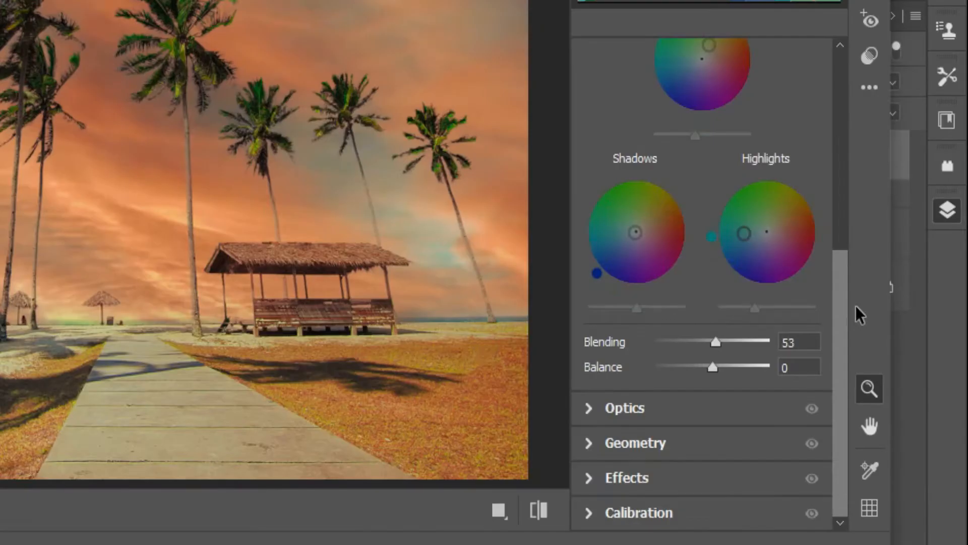
drag(843, 306, 833, 217)
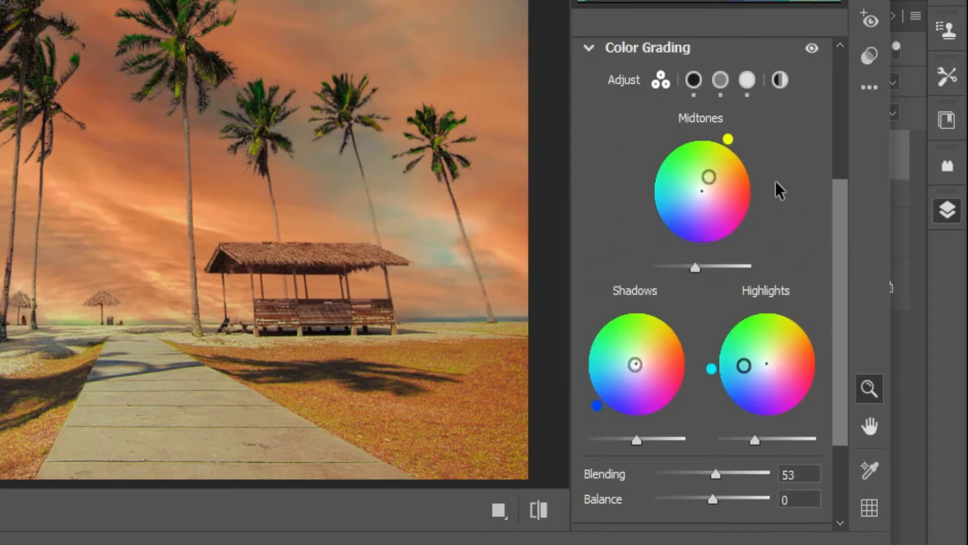
click(589, 48)
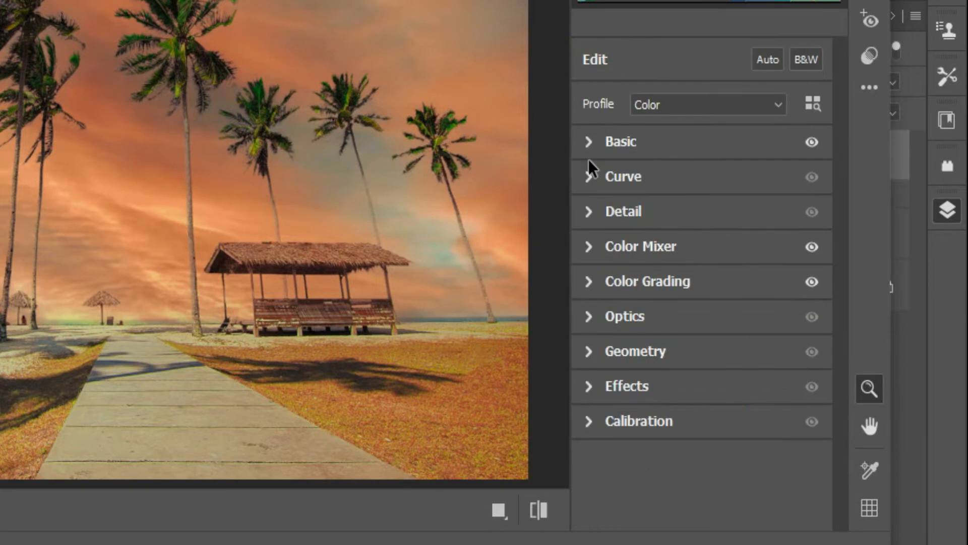
Apply an Optics correction and set the Geometry Upright correction to Auto
click(579, 319)
click(588, 446)
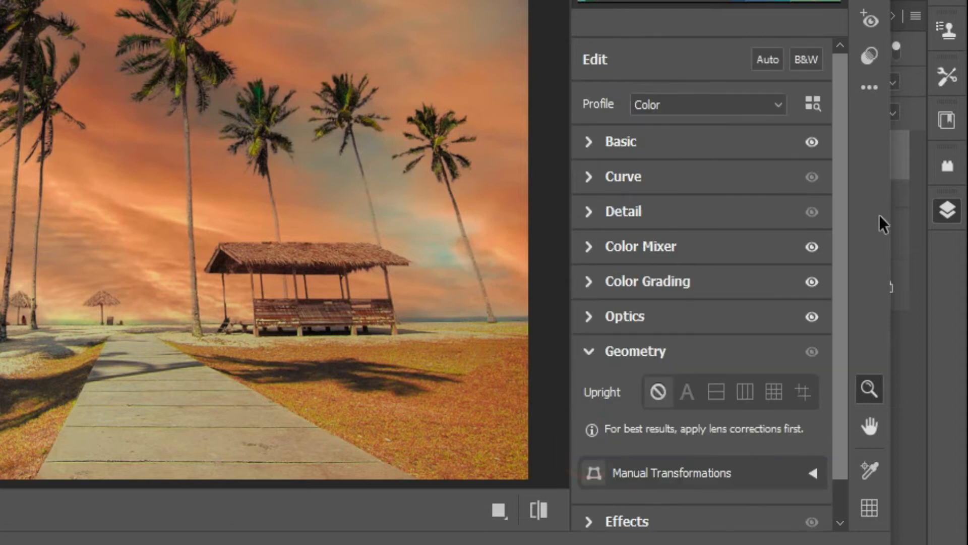
drag(837, 230, 843, 304)
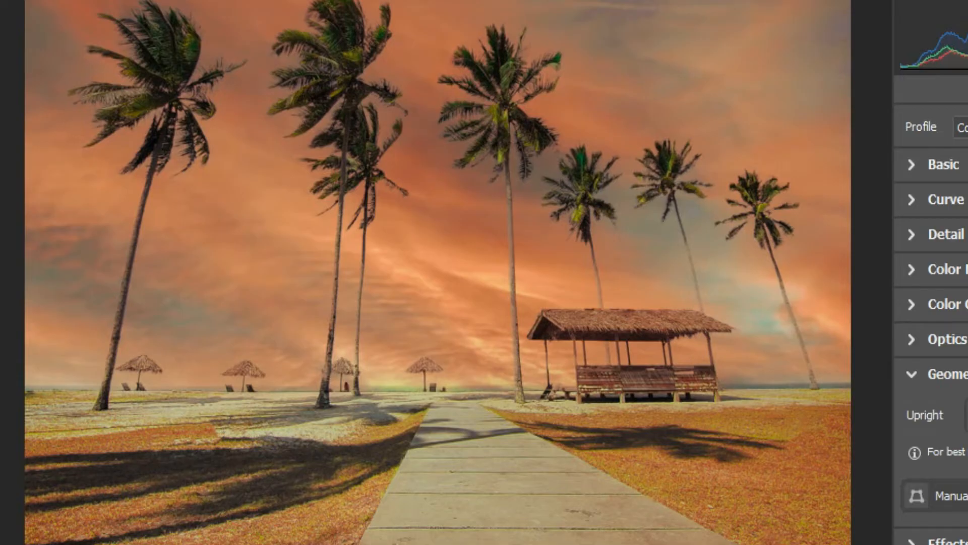
click(967, 415)
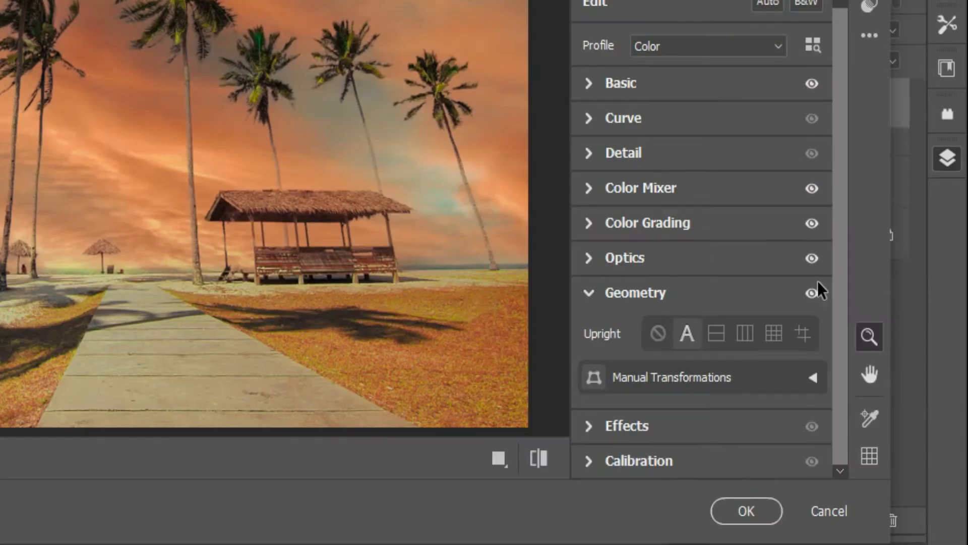
Apply the Camera Raw Filter edits and compare the graded Layer 1 with the layers beneath it
click(742, 510)
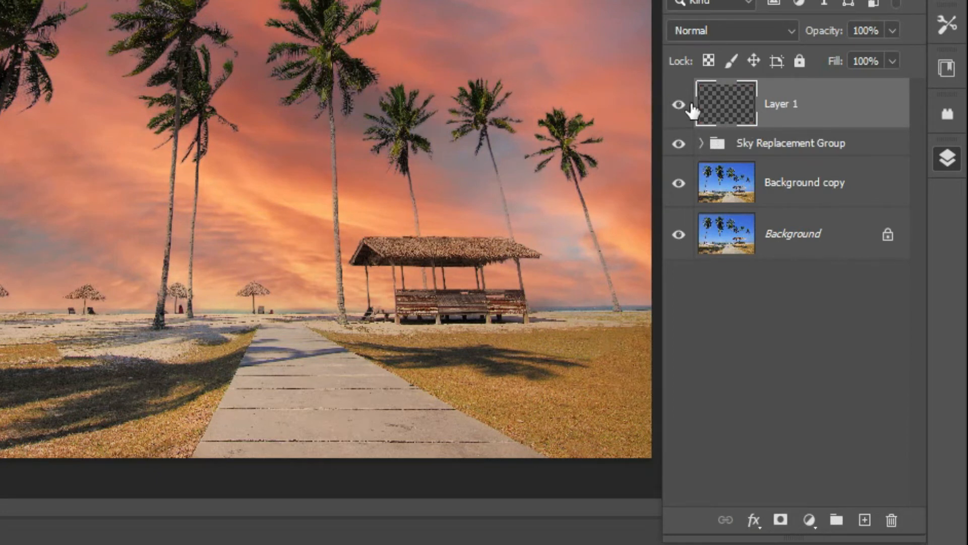
click(678, 106)
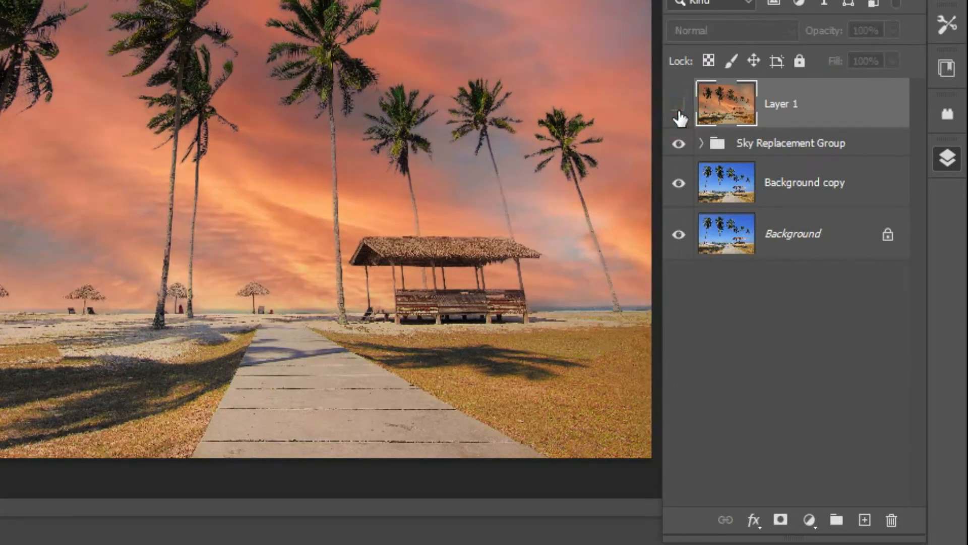
click(679, 106)
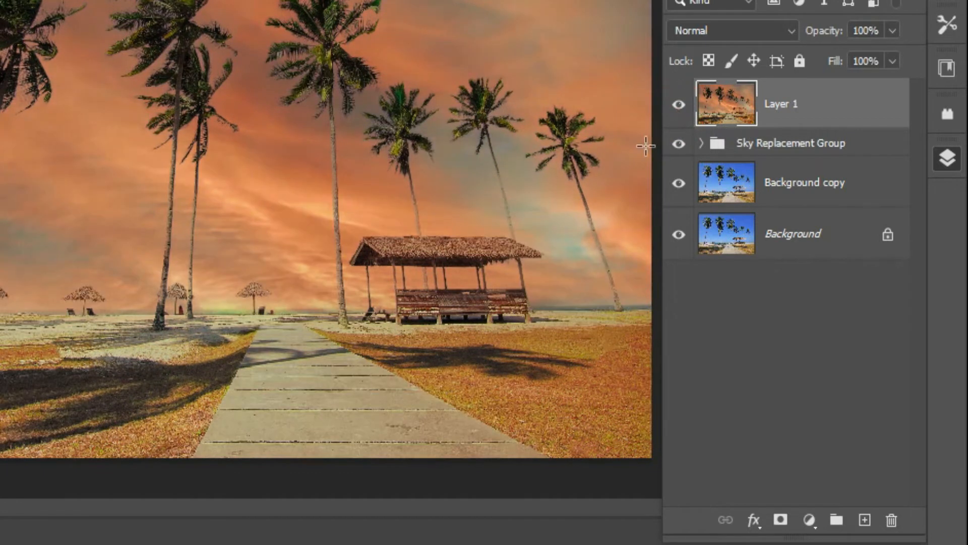
Add a Color Lookup adjustment layer using the Crisp_Warm.look 3DLUT file
click(808, 520)
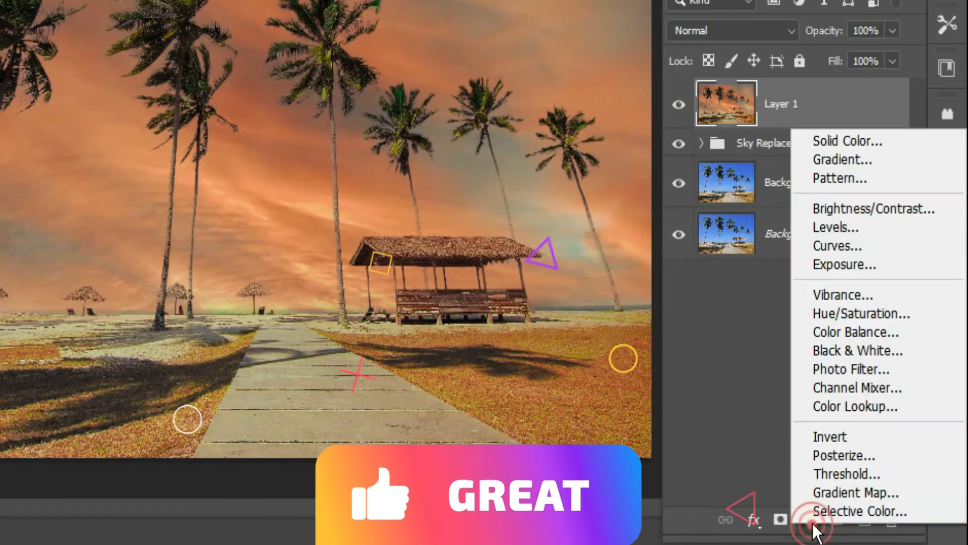
click(876, 408)
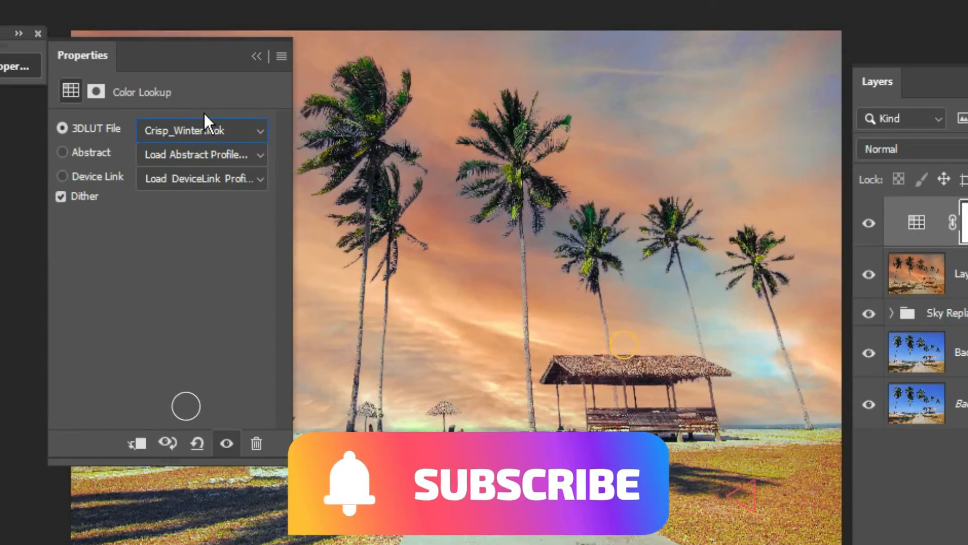
click(15, 9)
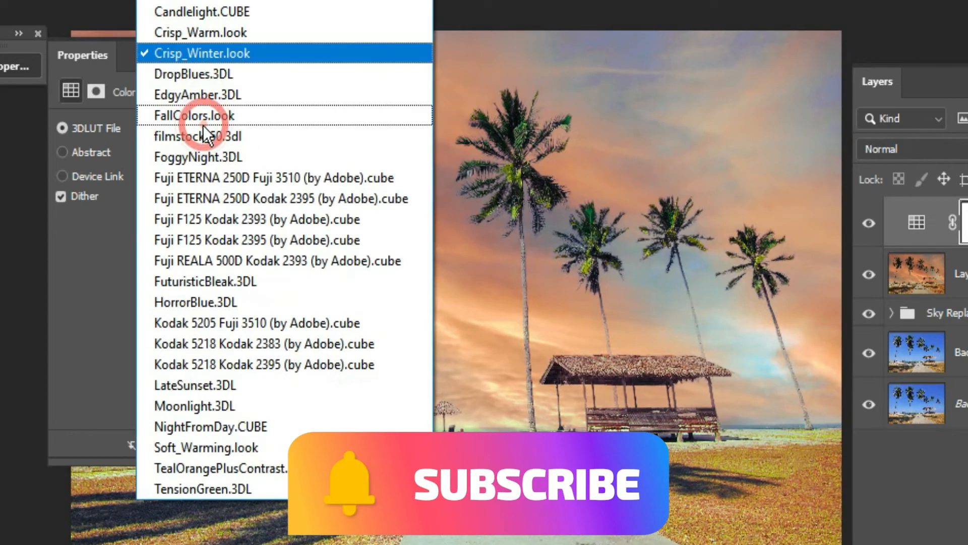
click(220, 33)
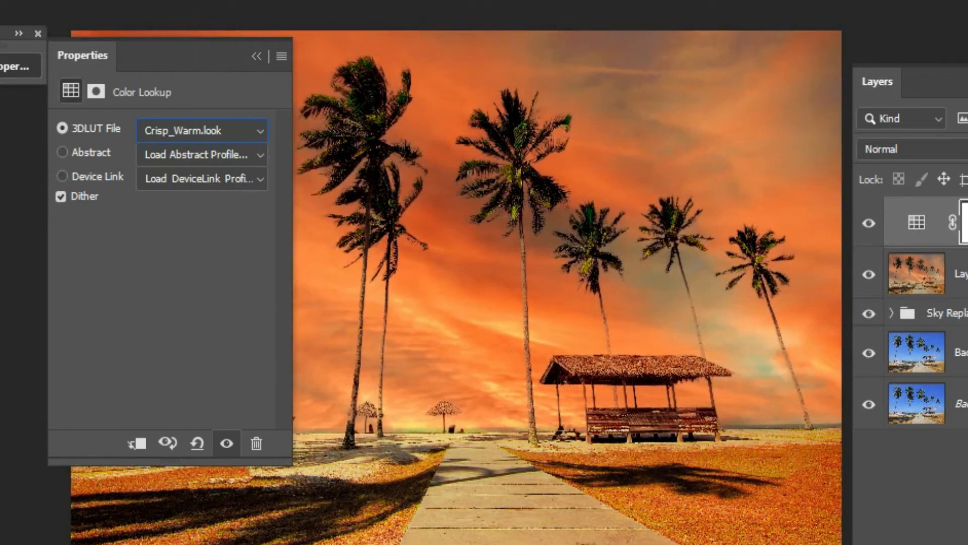
click(256, 56)
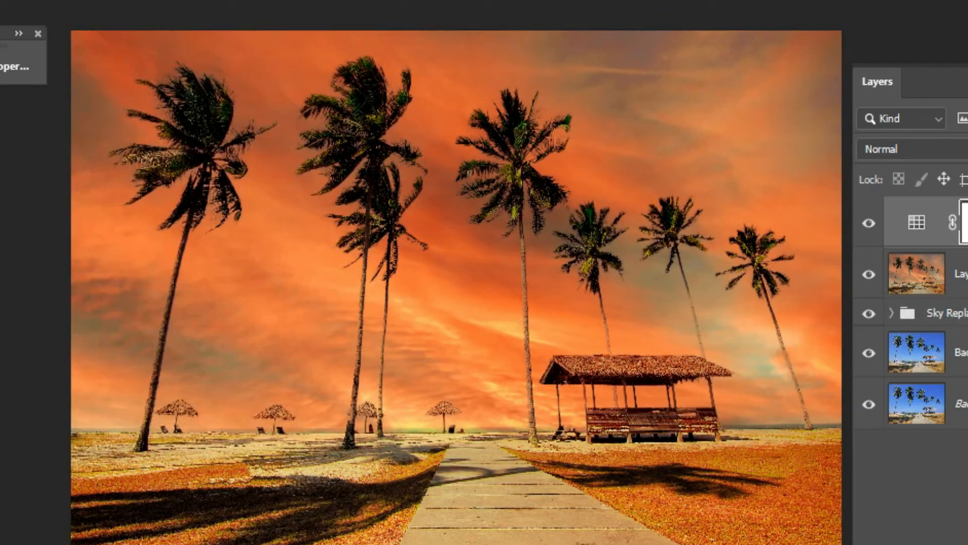
Lower the Color Lookup layer's opacity to 70% and compare the image with and without it
click(870, 223)
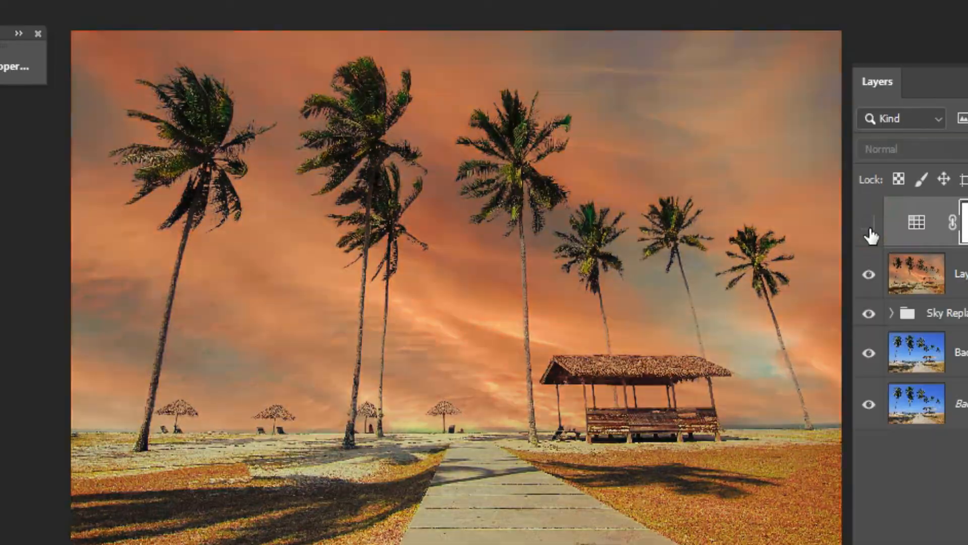
click(870, 223)
click(851, 218)
text(70)
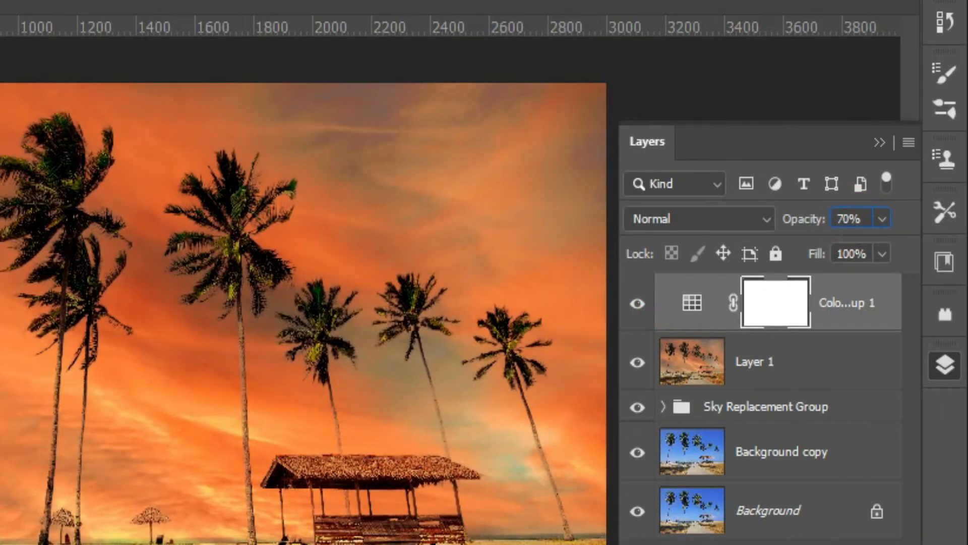
key(Return)
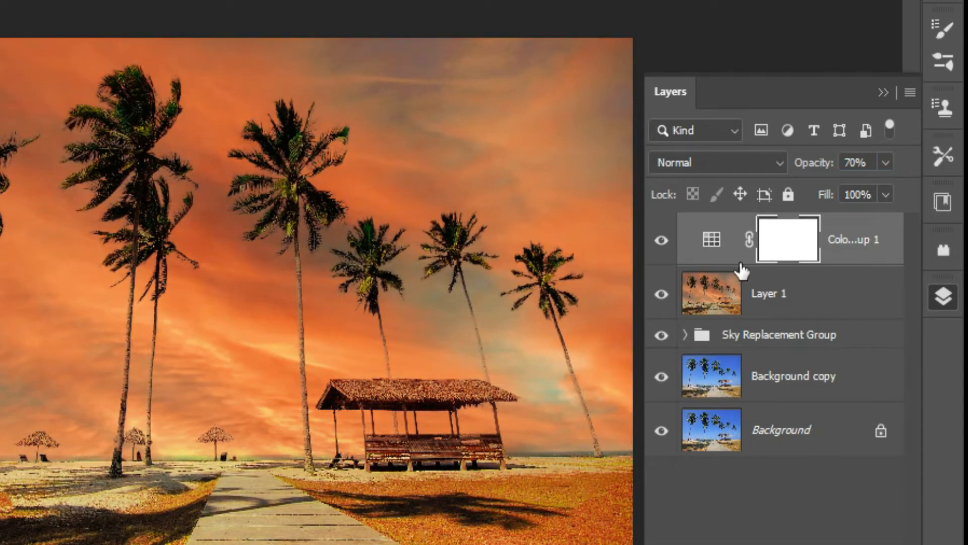
click(664, 246)
click(664, 247)
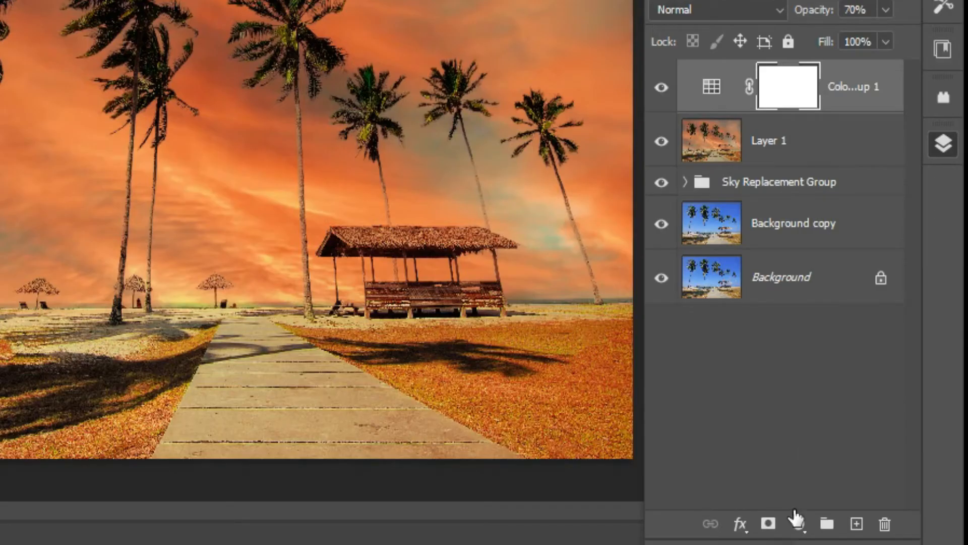
Add a Hue/Saturation adjustment layer above the Color Lookup and slightly reduce the saturation
click(797, 523)
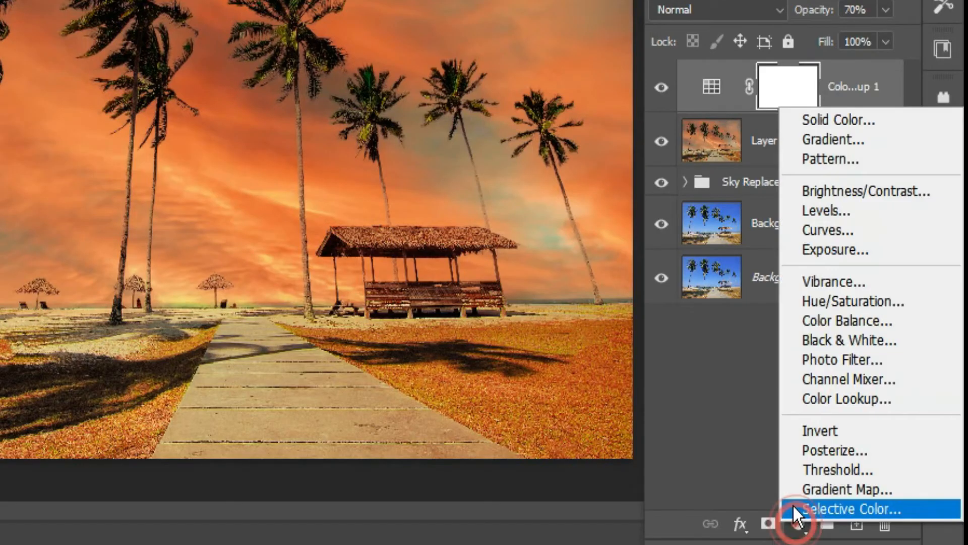
click(877, 301)
drag(147, 158, 128, 157)
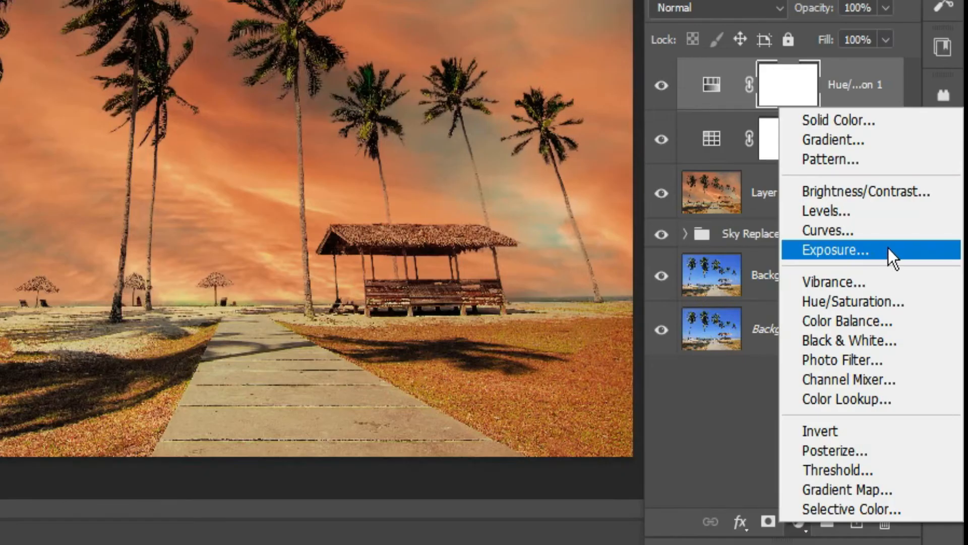
Add a Levels adjustment layer with the midtones at 0.74 in the Red channel and 1.03 in the Green channel
click(903, 219)
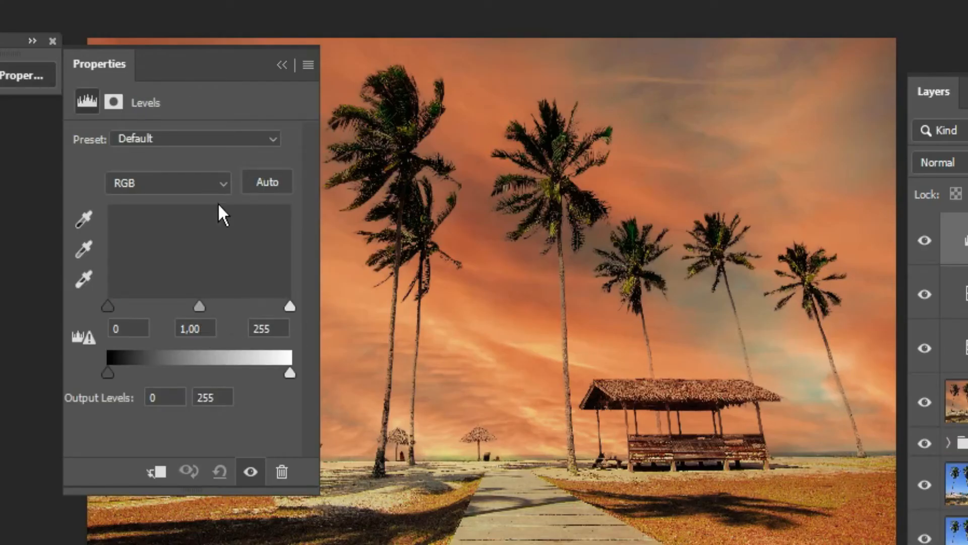
click(201, 184)
click(205, 217)
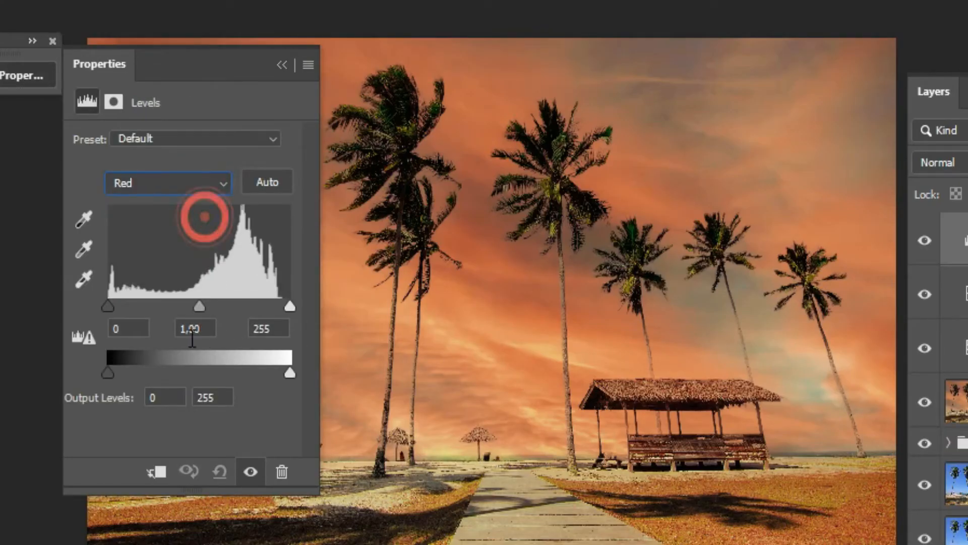
drag(203, 307, 217, 304)
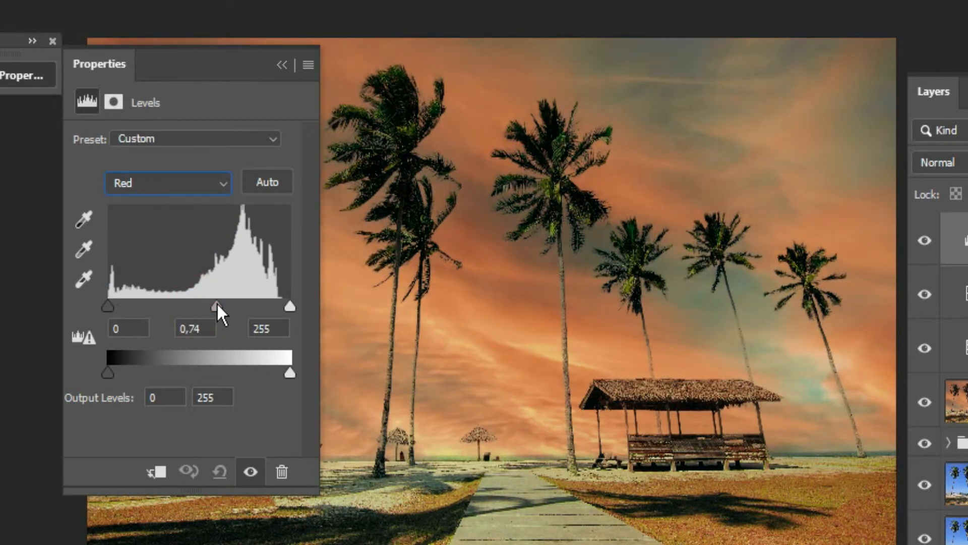
click(211, 184)
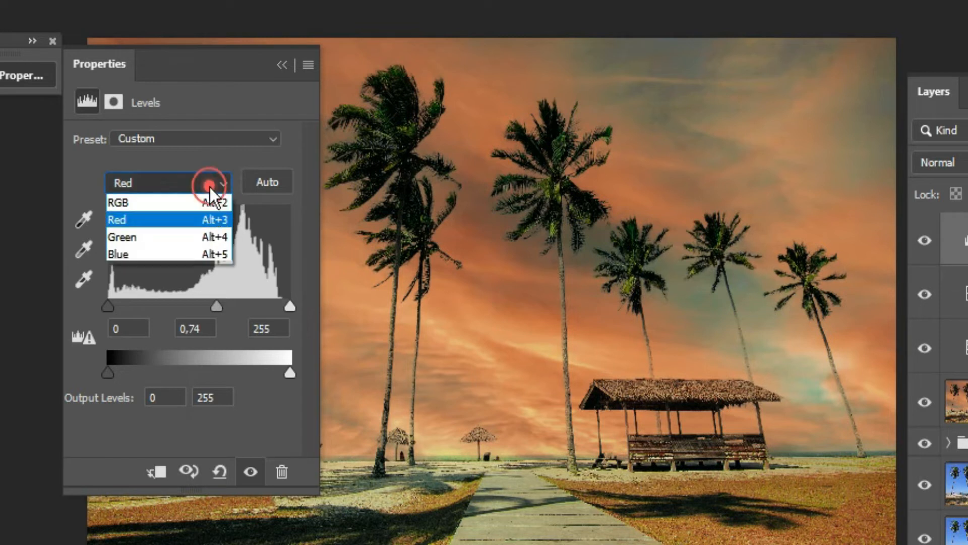
click(189, 241)
mouse_move(200, 306)
mouse_down()
mouse_move(207, 304)
mouse_move(198, 307)
mouse_up()
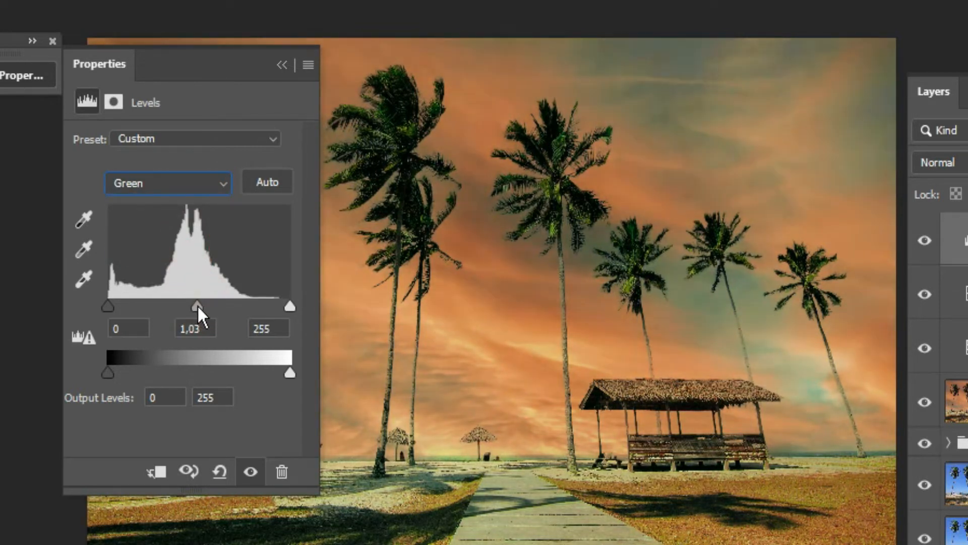
click(281, 65)
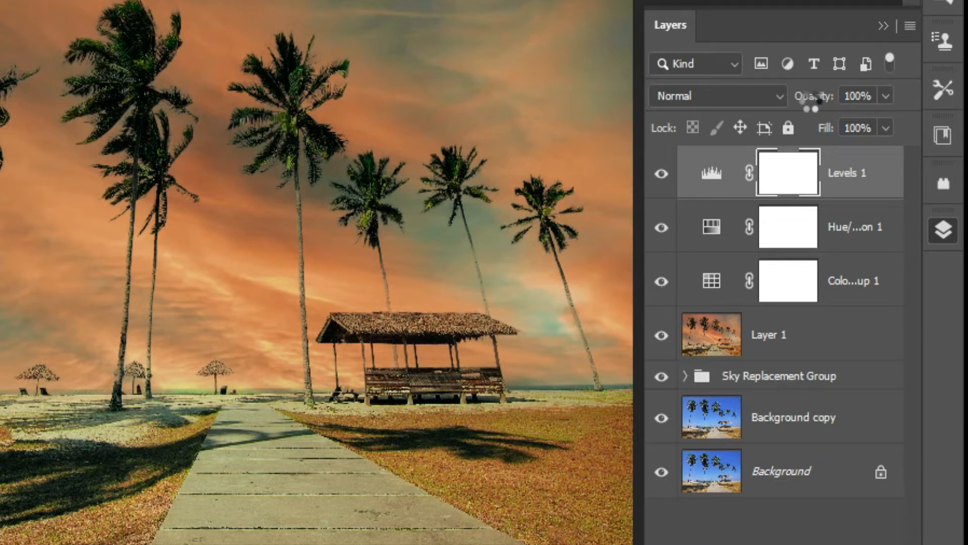
Stamp all visible layers into a new top layer and open it in Nik Collection's Color Efex Pro 4
key(ctrl+shift+alt+e)
click(48, 1)
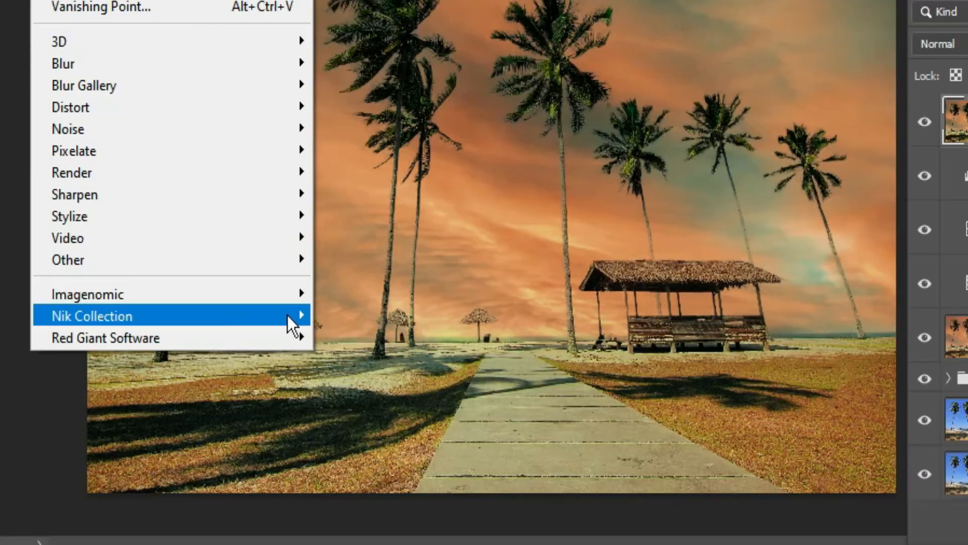
mouse_move(288, 503)
click(364, 522)
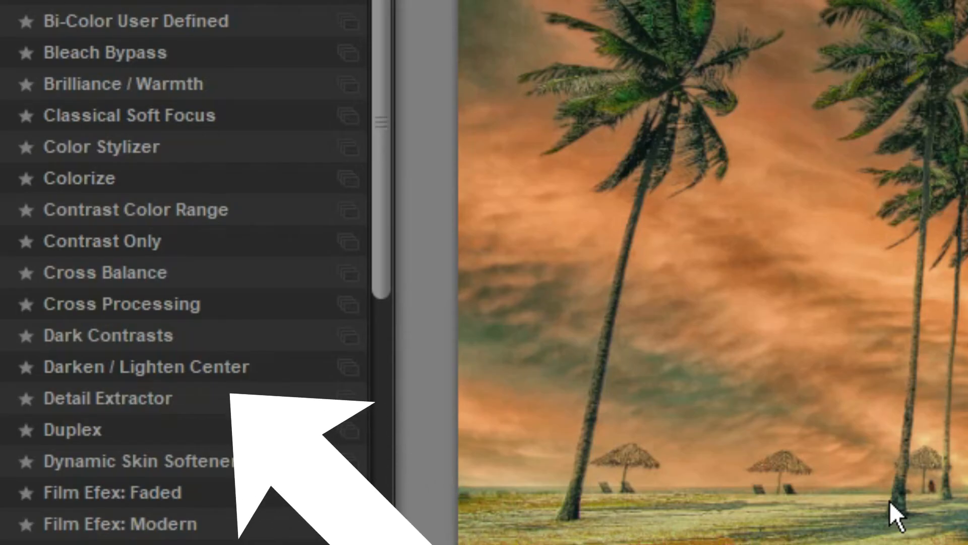
Set the Detail Extractor filter to 23%, Contrast 6%, Saturation 34%, Effect Radius Large and Shadows 39%, and compare its effect
drag(856, 147, 877, 173)
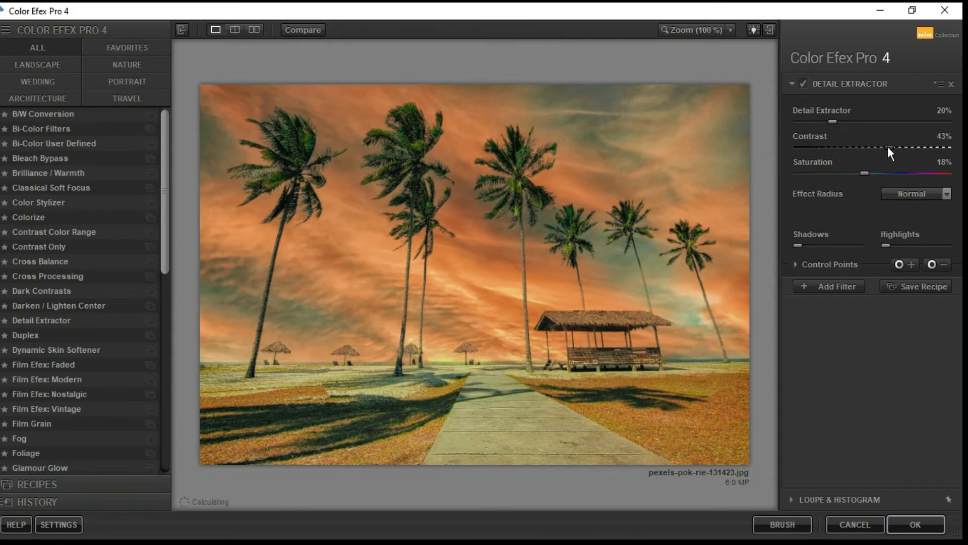
mouse_move(830, 120)
mouse_down()
mouse_move(817, 122)
mouse_move(837, 128)
mouse_up()
click(902, 195)
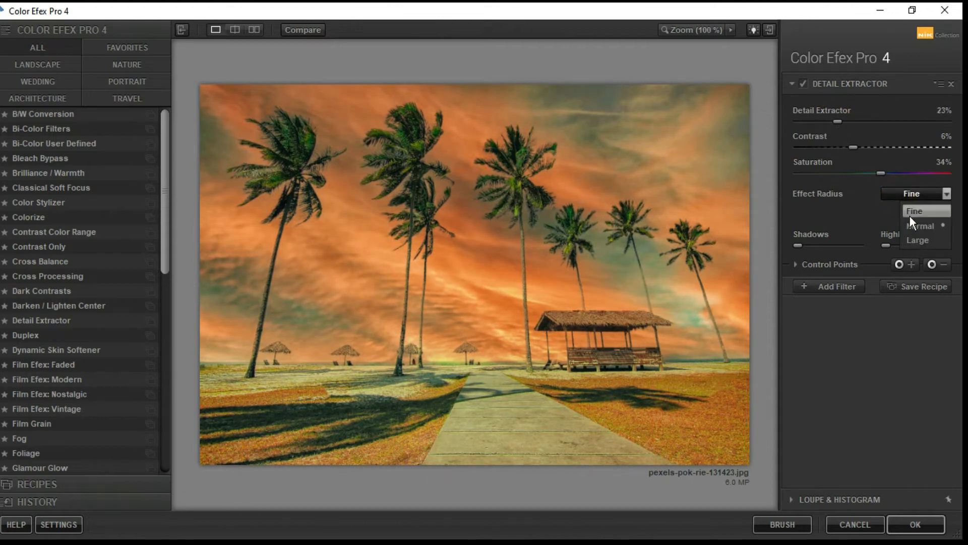
click(927, 238)
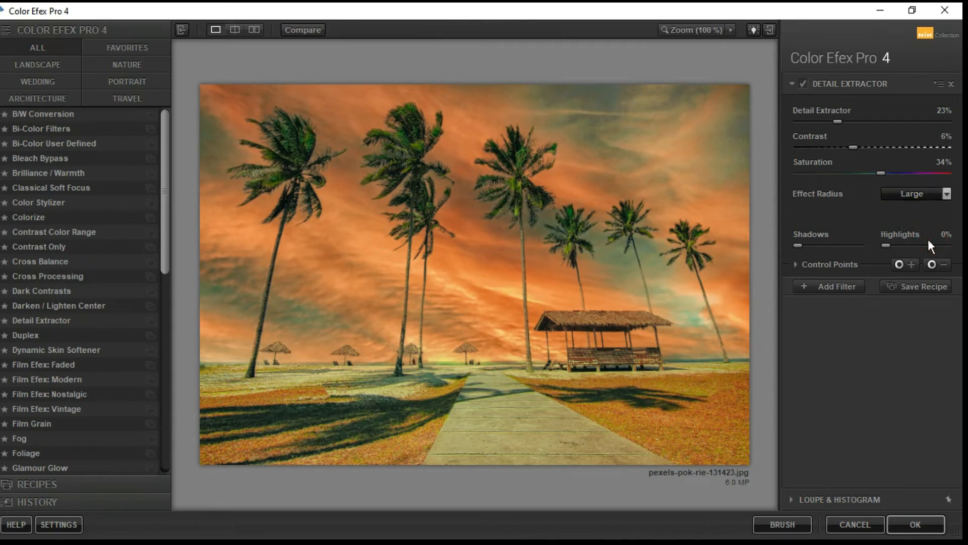
click(821, 241)
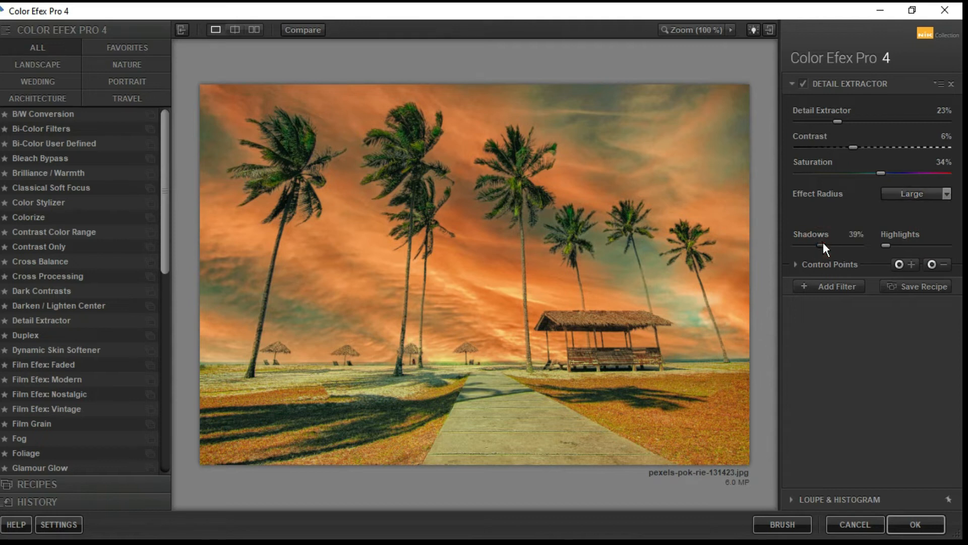
click(805, 83)
click(805, 84)
Add a Classical Soft Focus filter with method Diffusion 3, Diffused Detail 31%, Strength 67% and Brightness -10%
click(840, 286)
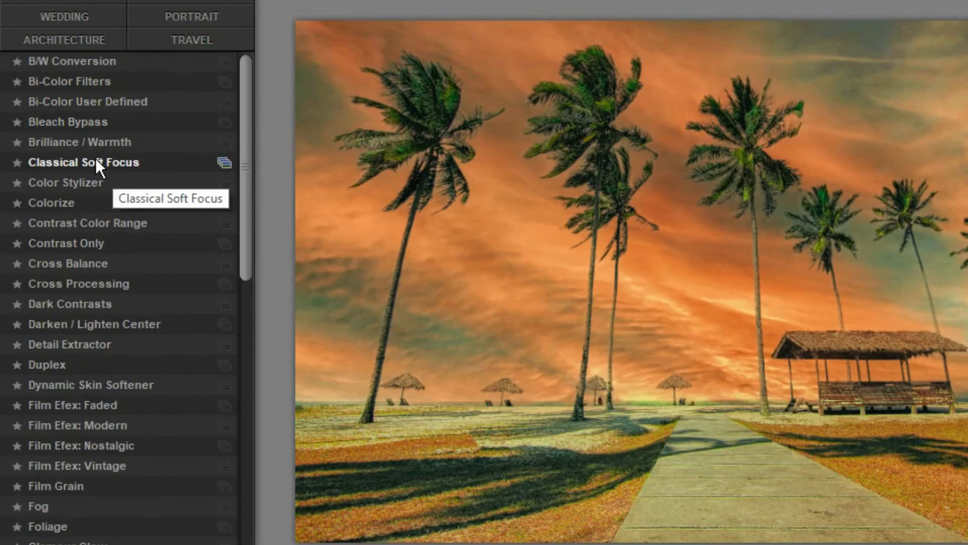
click(96, 160)
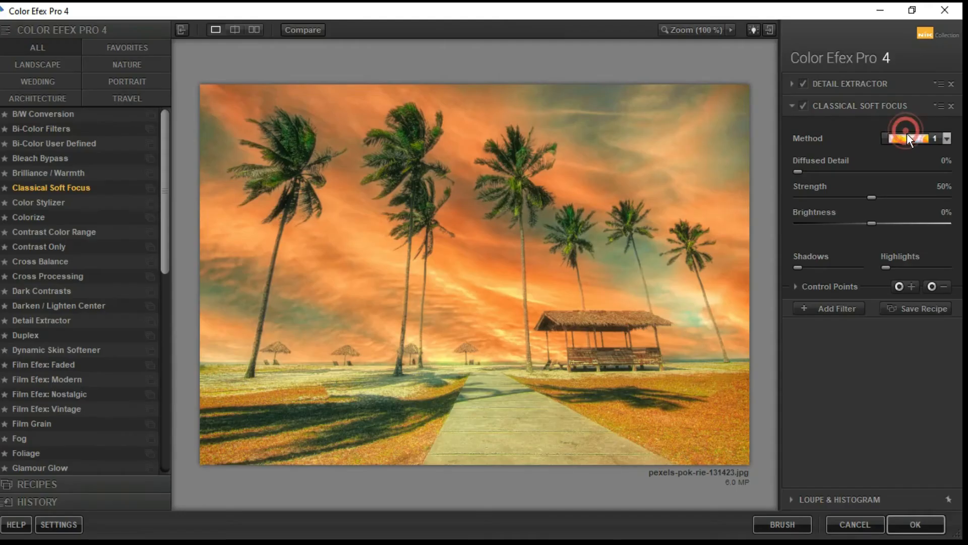
click(907, 133)
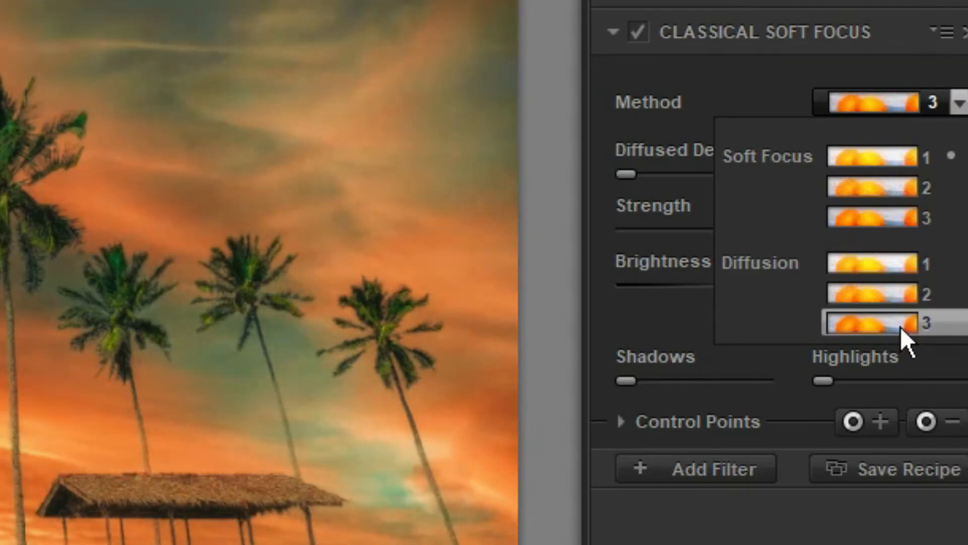
click(912, 241)
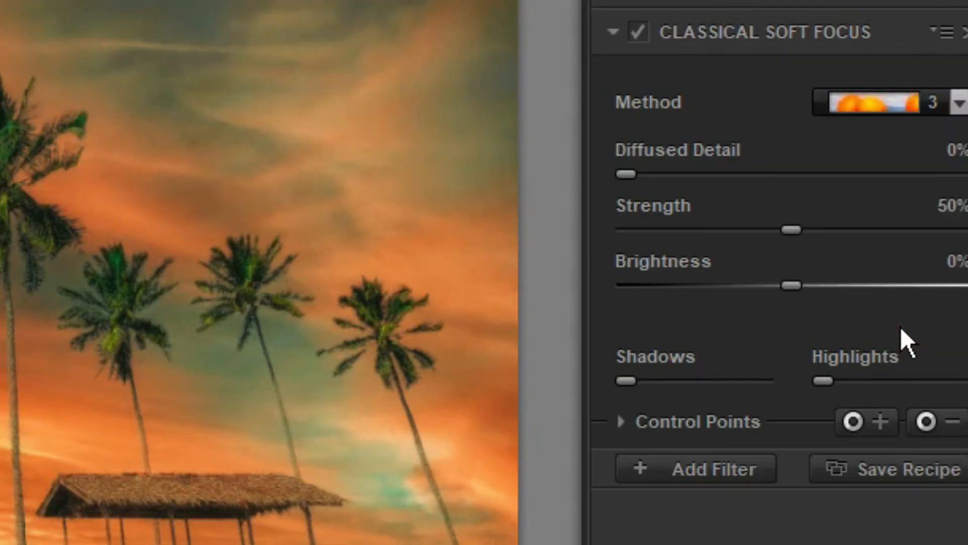
drag(626, 174, 728, 174)
drag(791, 230, 849, 229)
drag(795, 283, 774, 285)
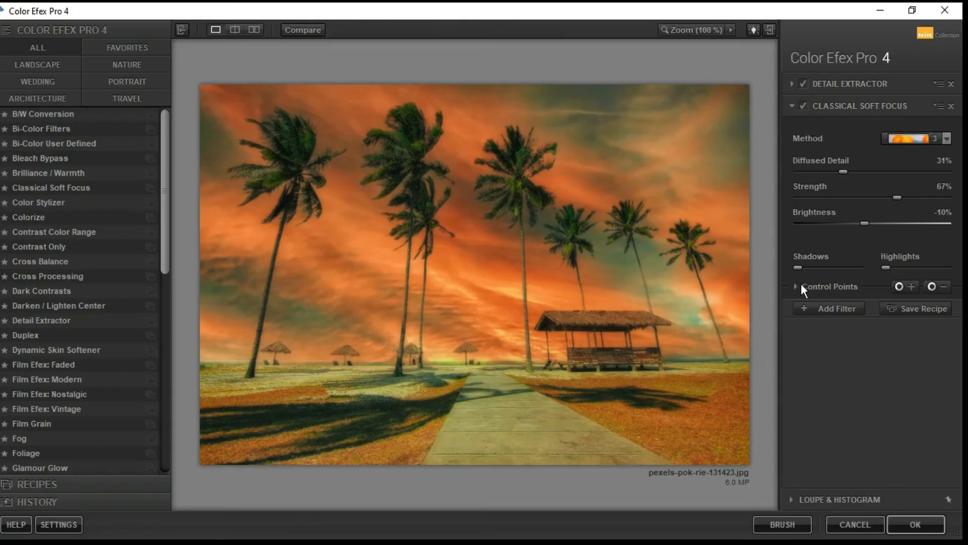
Add a Cross Balance filter set to Daylight To Tungsten (1) at 34% strength and check its effect
click(817, 306)
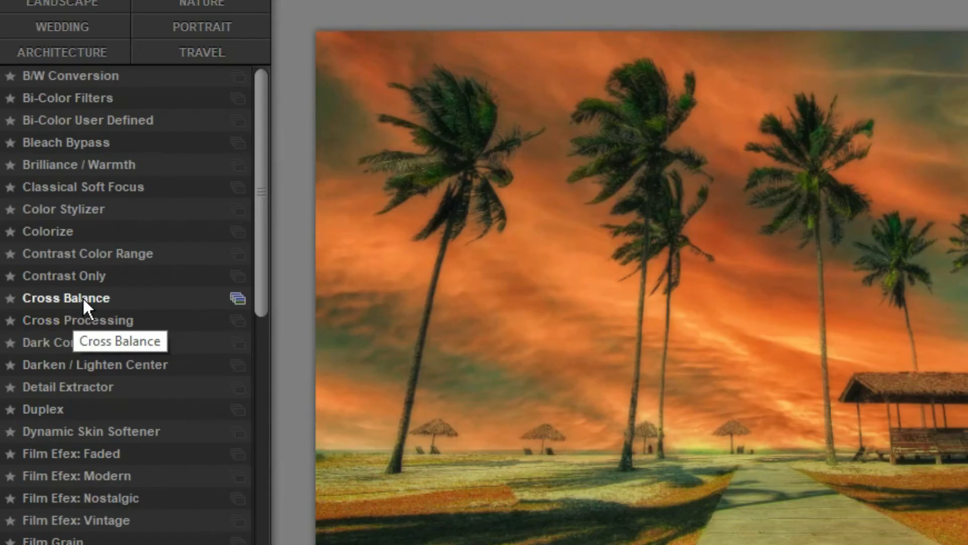
click(51, 261)
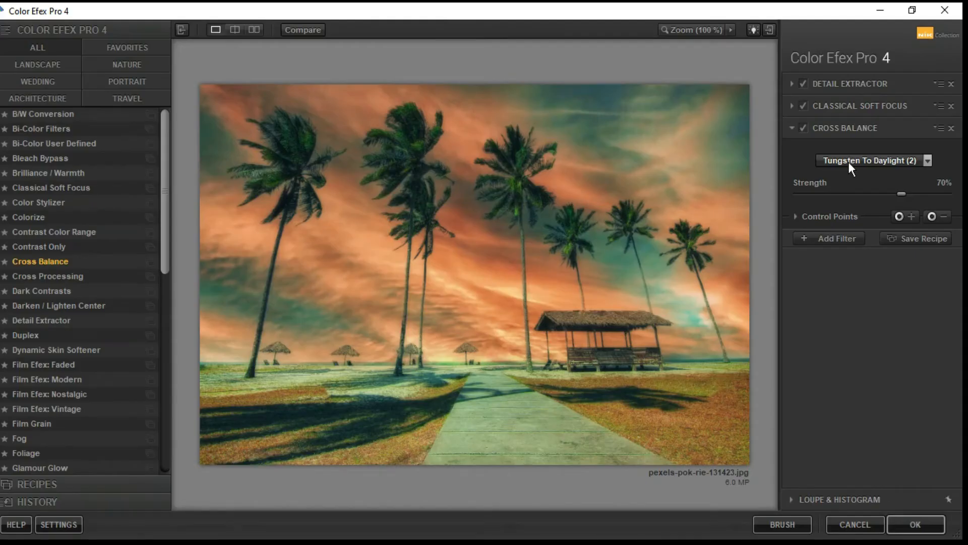
click(848, 162)
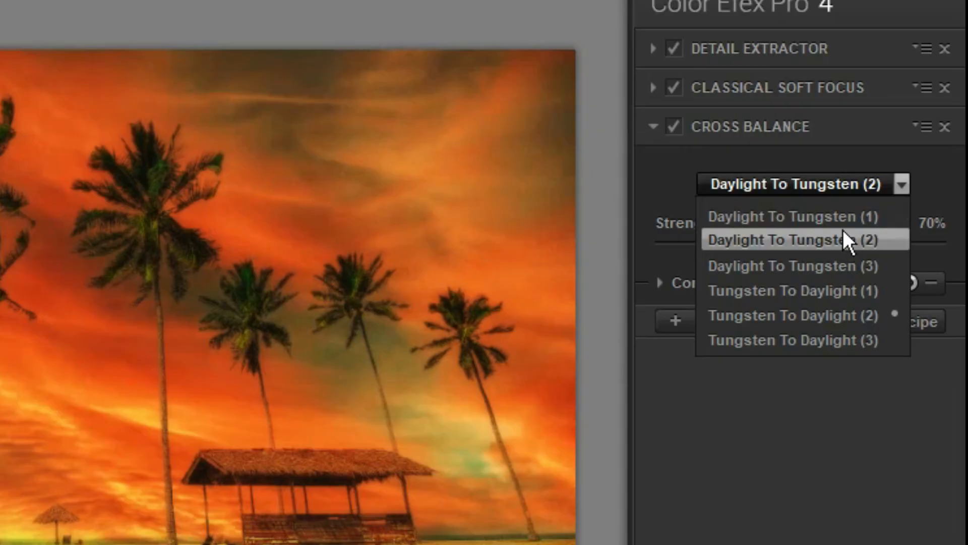
click(906, 179)
drag(854, 241, 756, 257)
click(654, 126)
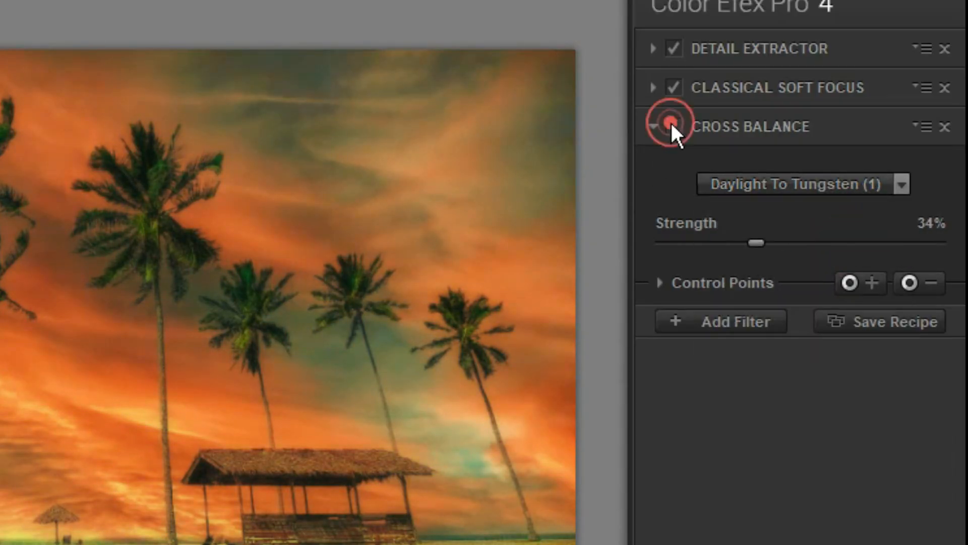
Add a Cross Processing filter with method Y02 at 18% strength, and lower the strength of the Cross Balance filter
click(721, 321)
click(65, 277)
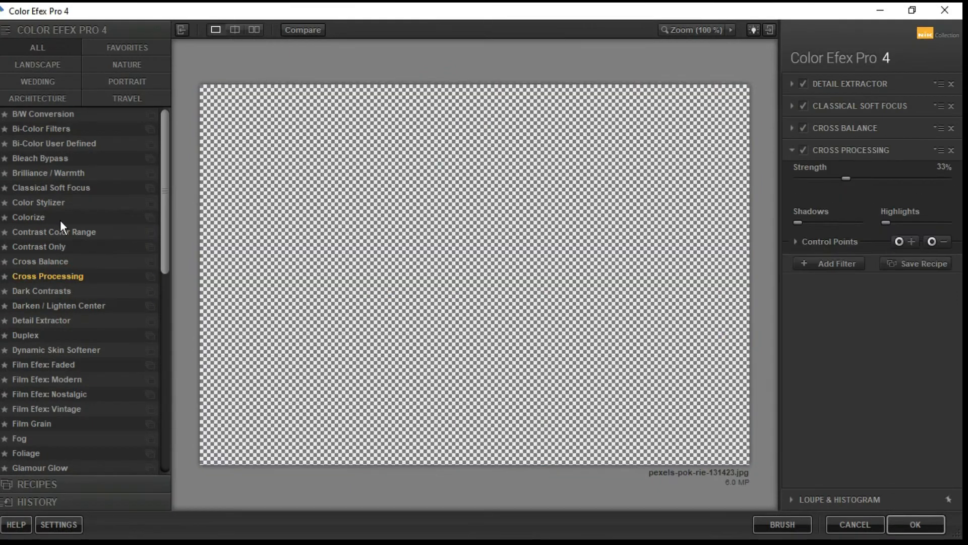
click(928, 183)
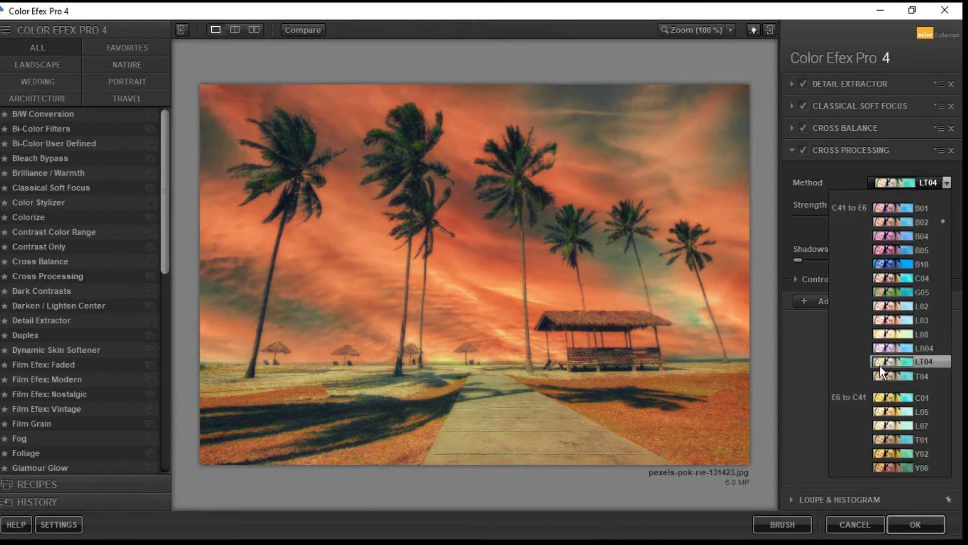
click(890, 451)
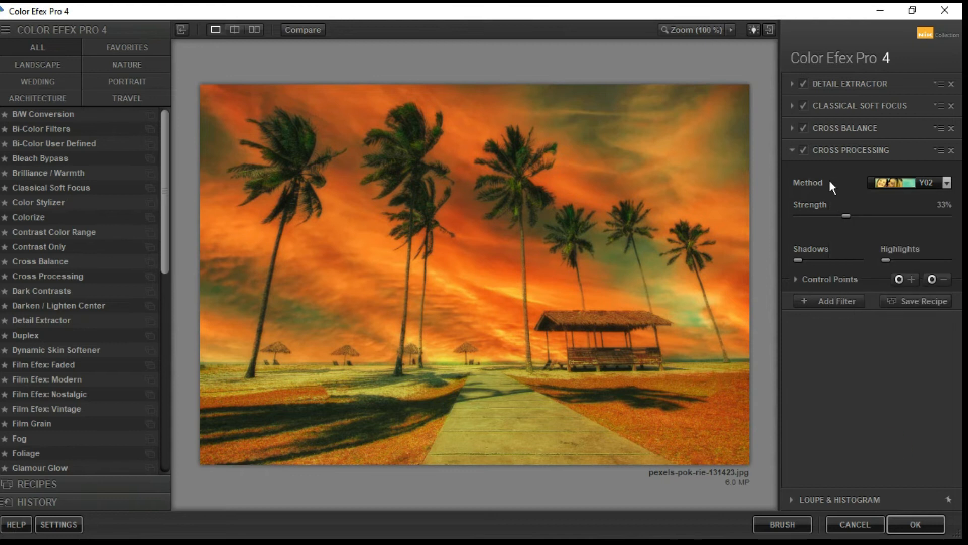
drag(850, 216, 827, 216)
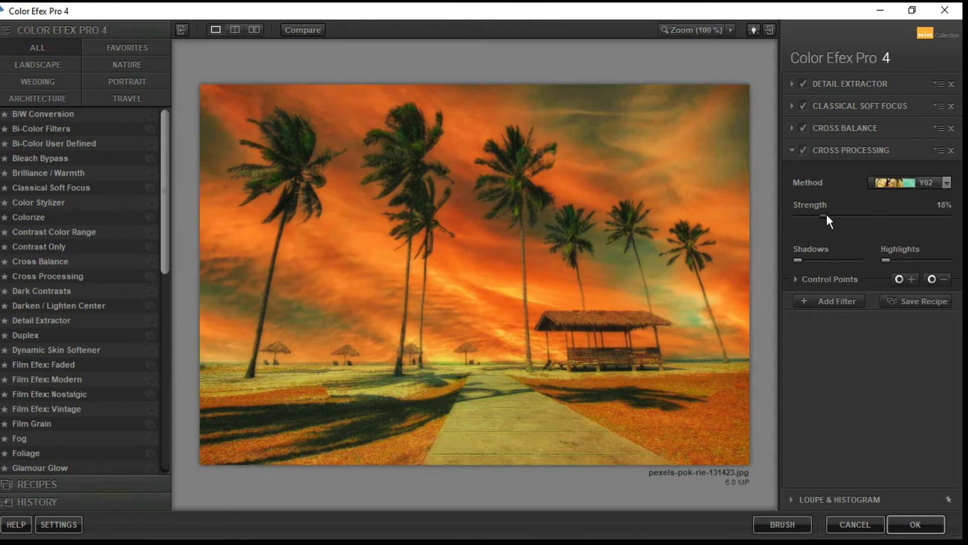
click(835, 128)
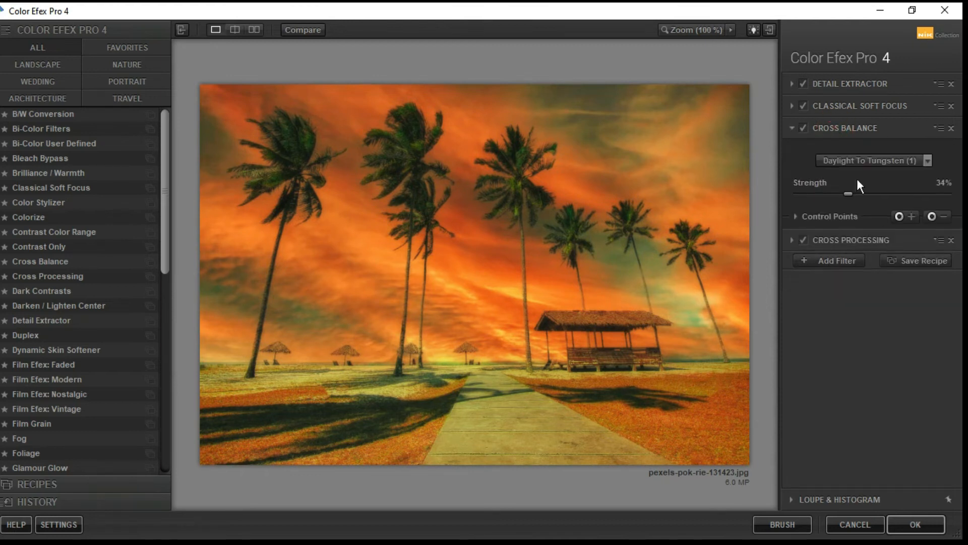
drag(851, 194, 831, 198)
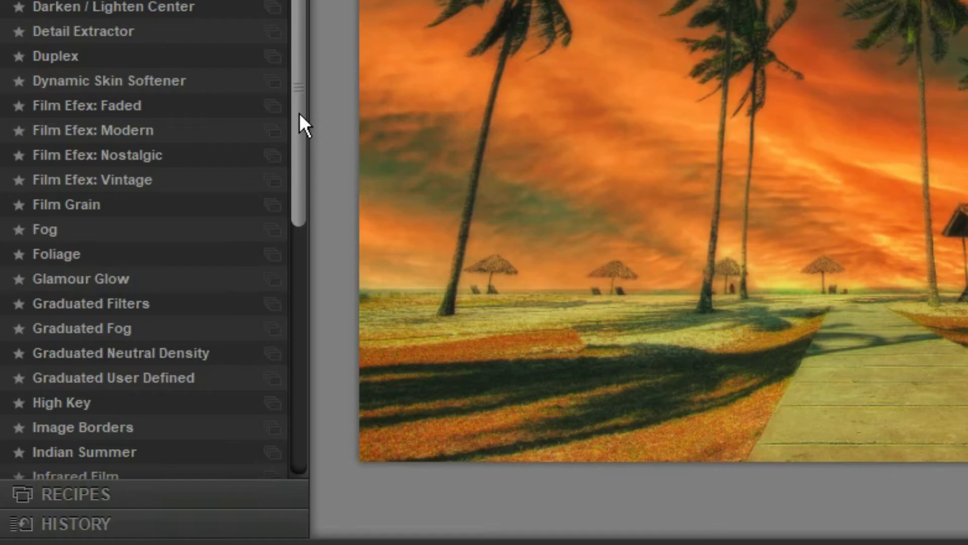
Add a Glamour Glow filter with a stronger glow, warmer glow tone and slightly lower saturation, and apply the filter stack to the photo
drag(299, 113, 299, 115)
click(117, 274)
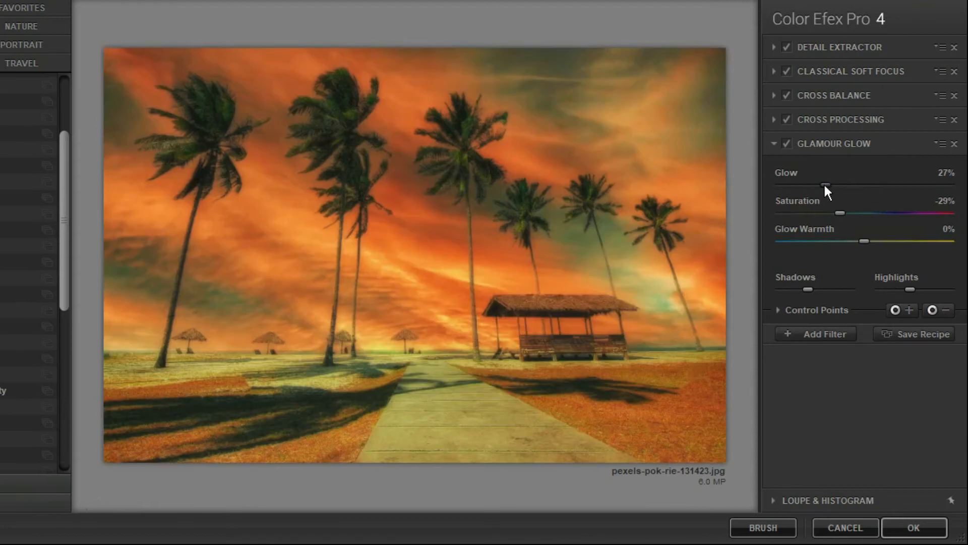
drag(825, 184, 877, 185)
drag(863, 241, 887, 241)
mouse_move(839, 212)
mouse_down()
mouse_move(819, 211)
mouse_move(834, 214)
mouse_up()
click(913, 527)
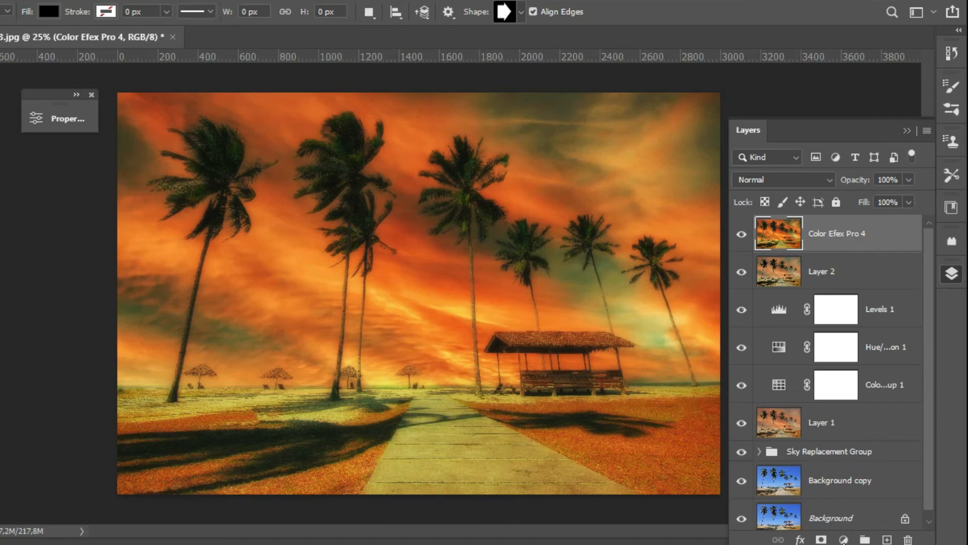
Add a Color Balance adjustment layer on top and shift its midtones toward blue and magenta, fine-tuning the cyan-red balance
click(843, 539)
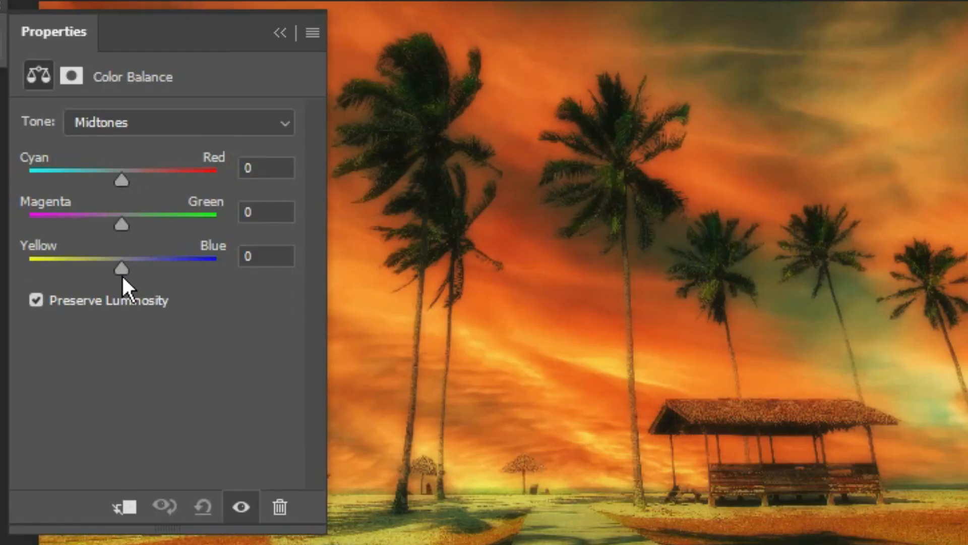
mouse_move(122, 273)
mouse_down()
mouse_move(110, 267)
mouse_move(136, 270)
mouse_up()
click(118, 219)
drag(155, 228, 103, 222)
mouse_move(121, 180)
mouse_down()
mouse_move(143, 180)
mouse_move(102, 181)
mouse_move(122, 174)
mouse_up()
Shift the Color Balance shadows slightly toward blue and collapse the adjustment's settings
click(128, 122)
click(123, 143)
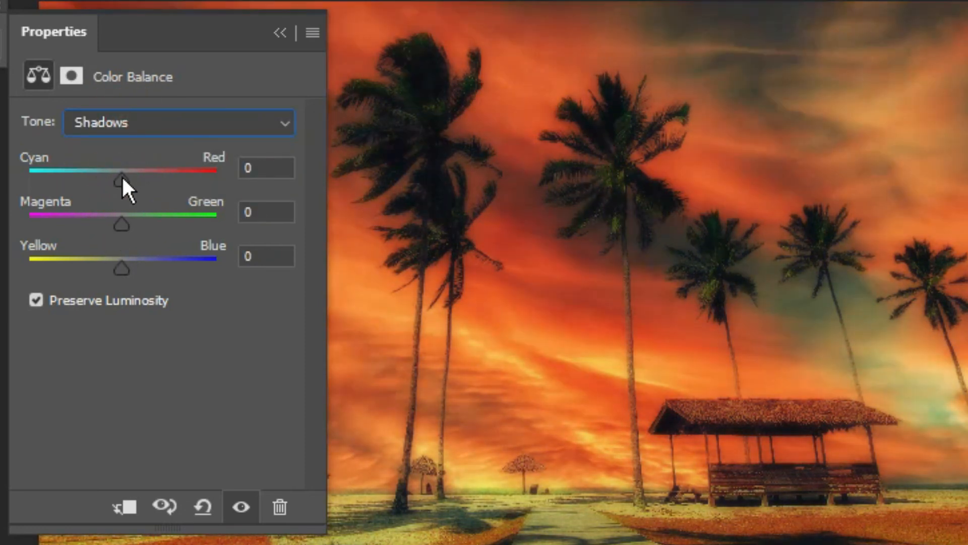
mouse_move(121, 268)
mouse_down()
mouse_move(92, 270)
mouse_move(124, 268)
mouse_up()
click(280, 32)
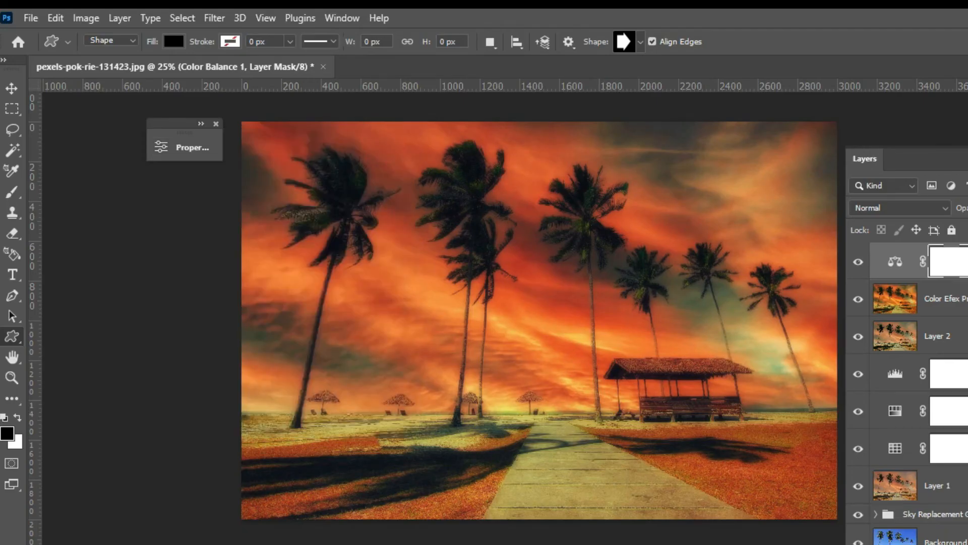
Compare the image with and without the Color Balance layer, and with all editing layers above the background copy hidden and shown
click(858, 262)
click(858, 262)
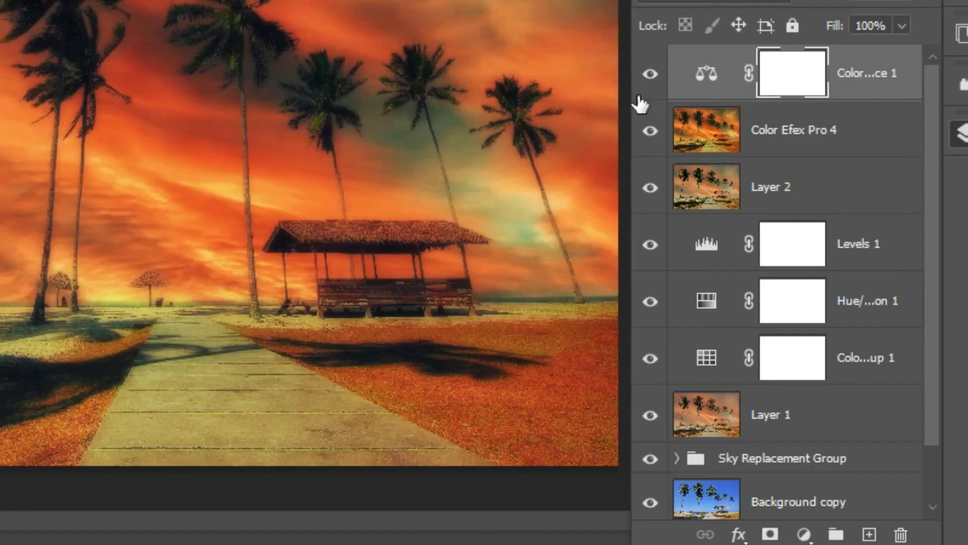
drag(649, 77, 654, 465)
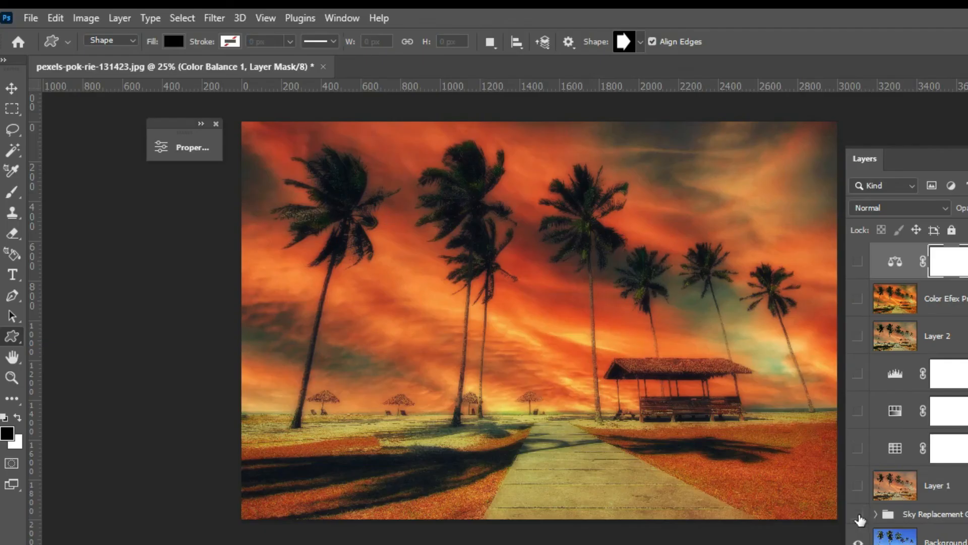
drag(860, 519, 869, 258)
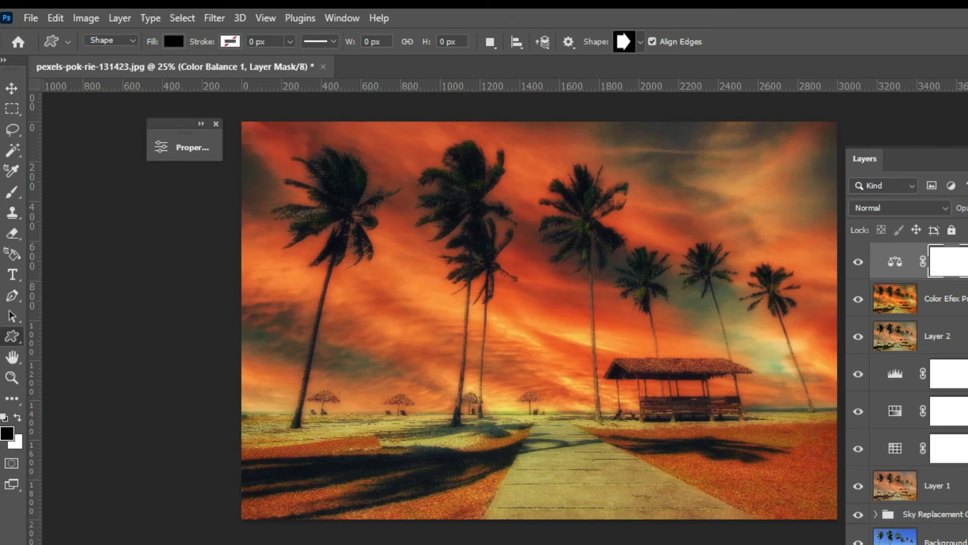
Crop away the lower foreground up to just below the hut's shadow, keeping the full image width, and commit the crop
click(12, 399)
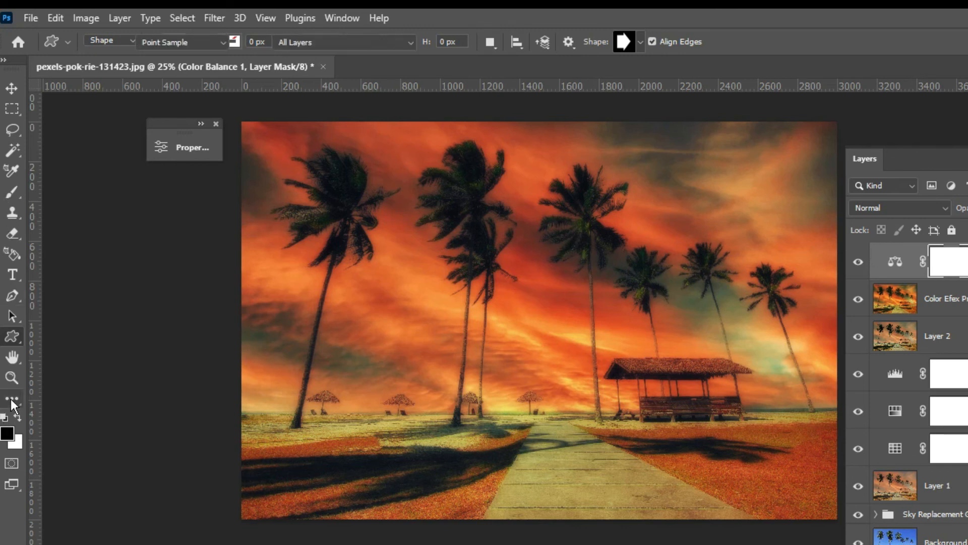
click(11, 401)
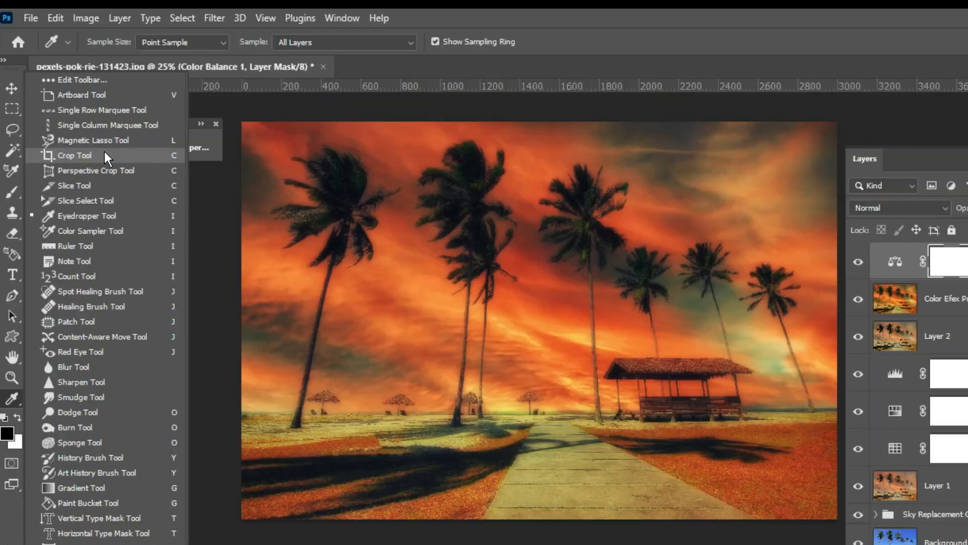
click(113, 133)
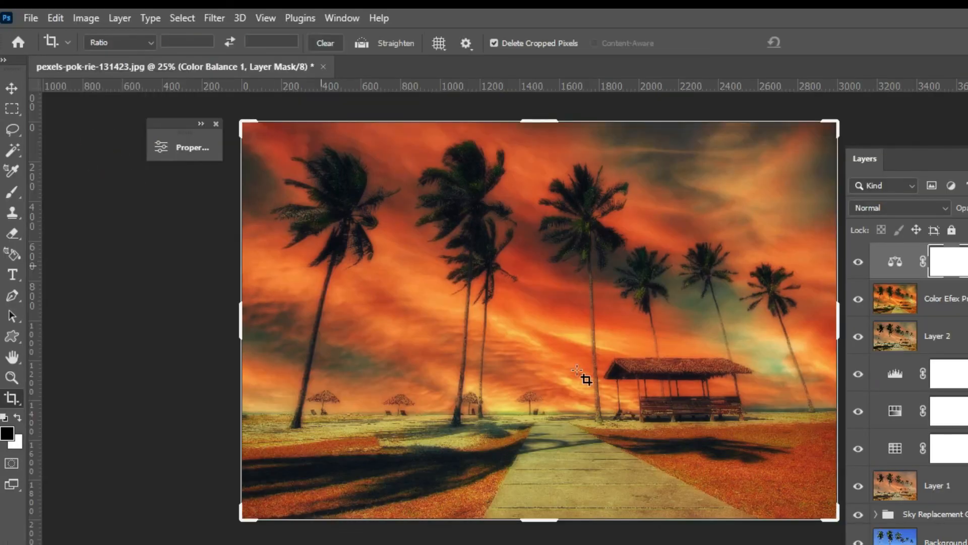
click(538, 516)
drag(540, 514, 544, 492)
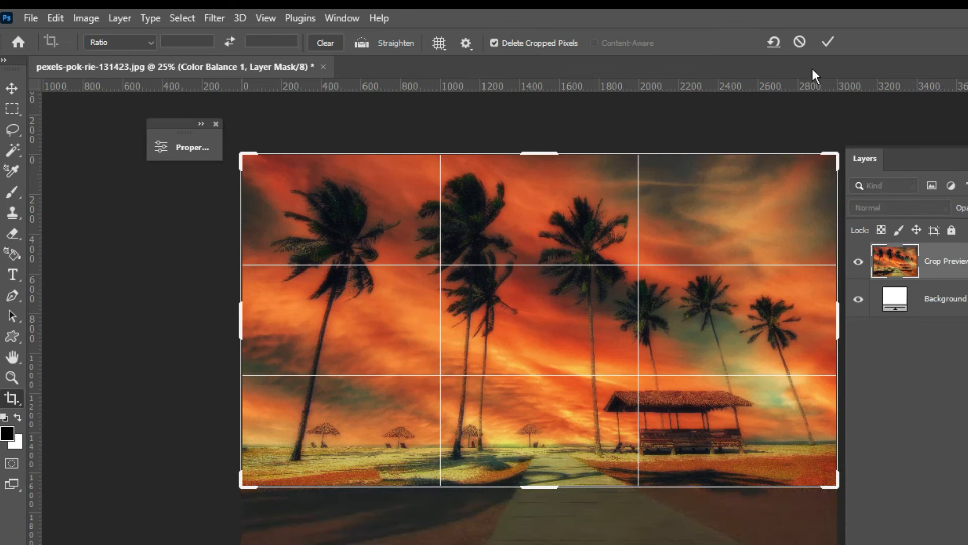
click(830, 40)
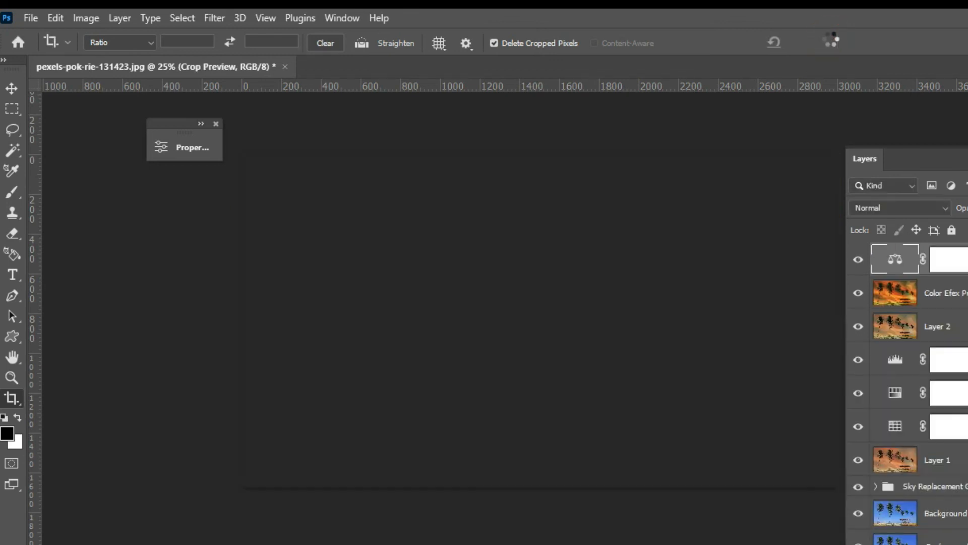